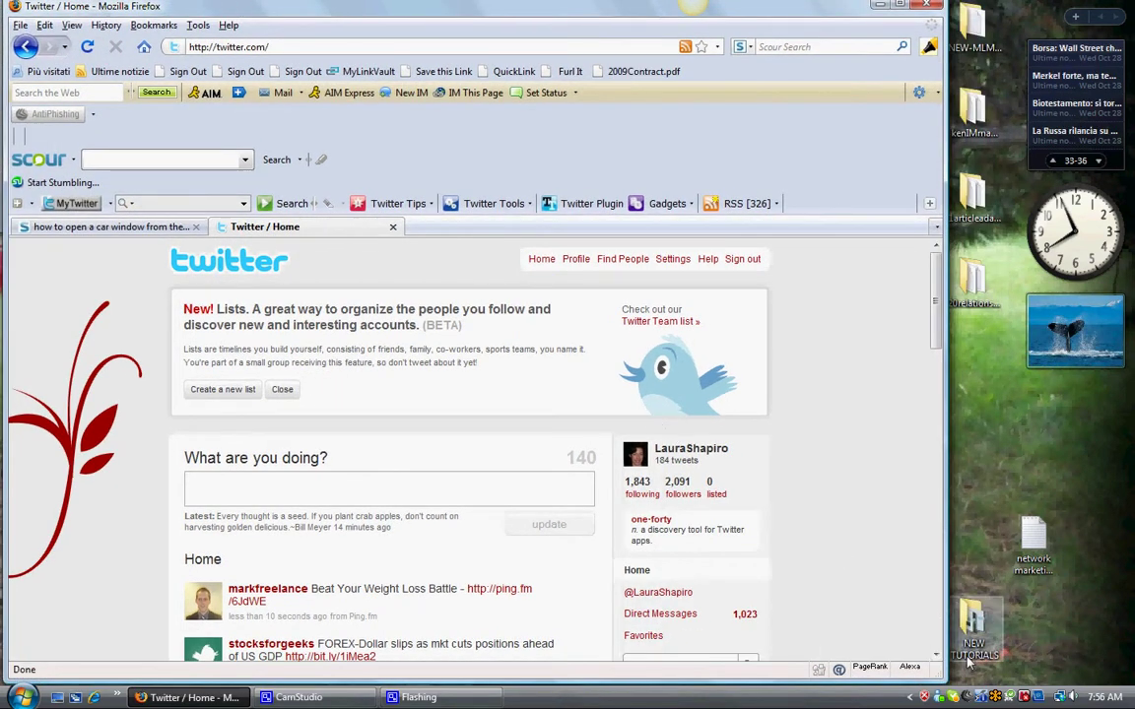
Widen the Twitter browser window and load tinyurl.com in a new browser window
left_click_drag(937, 673, 1078, 668)
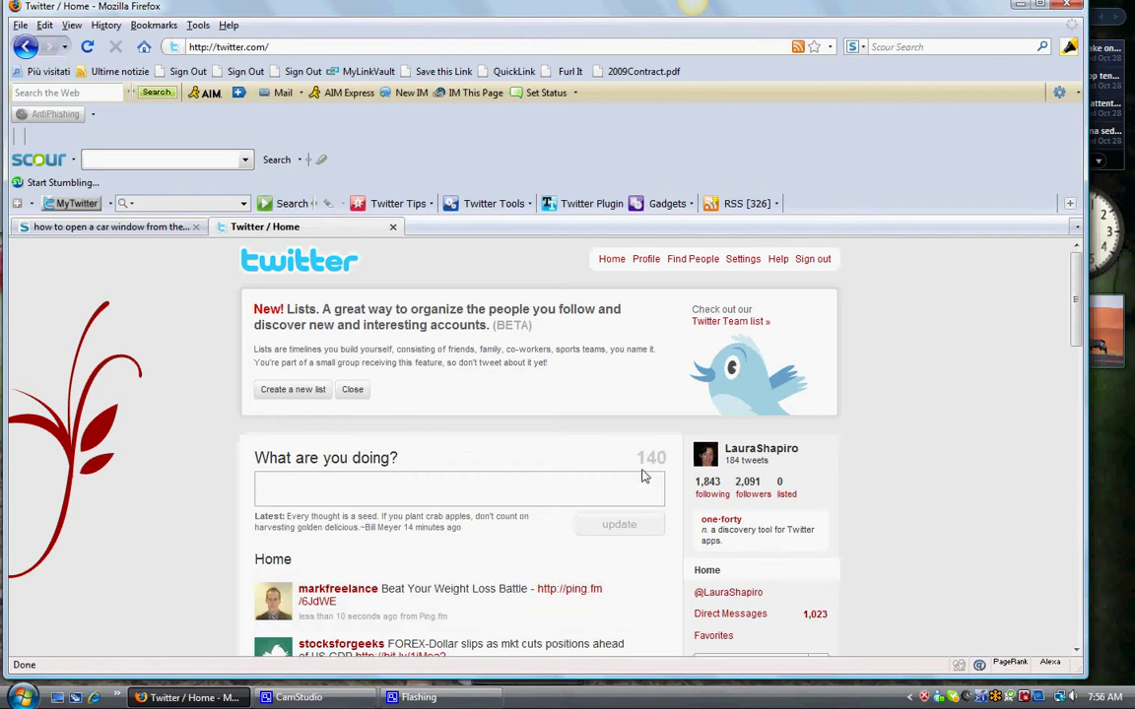
left_click(24, 697)
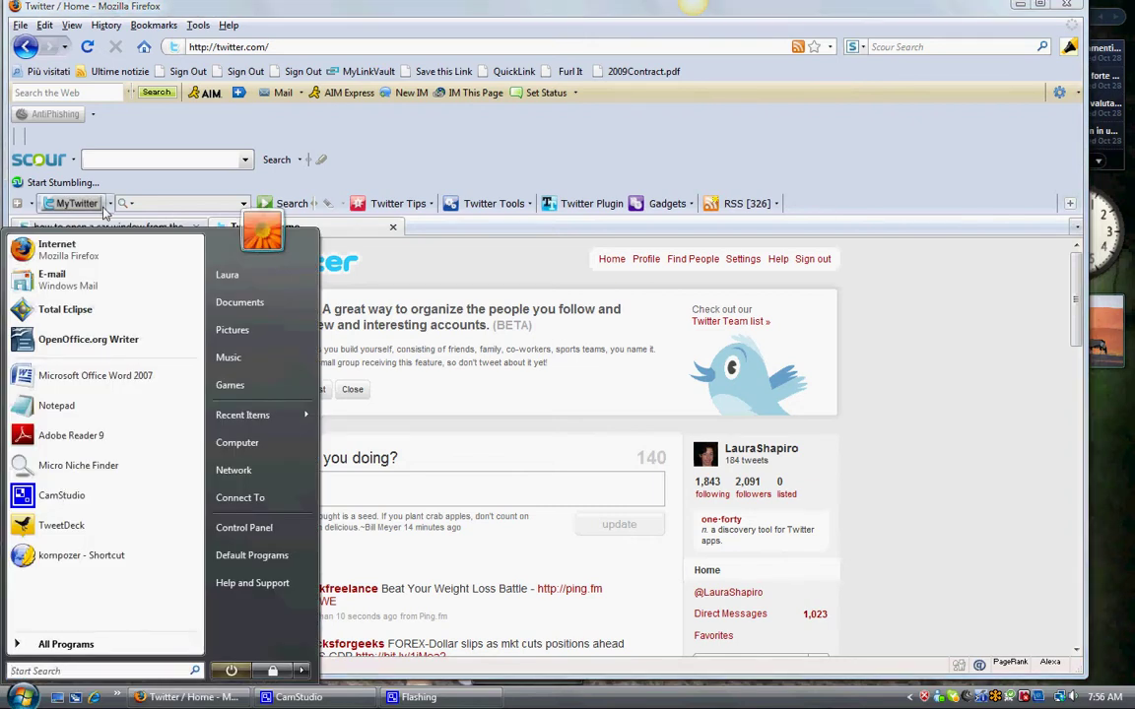
left_click(99, 264)
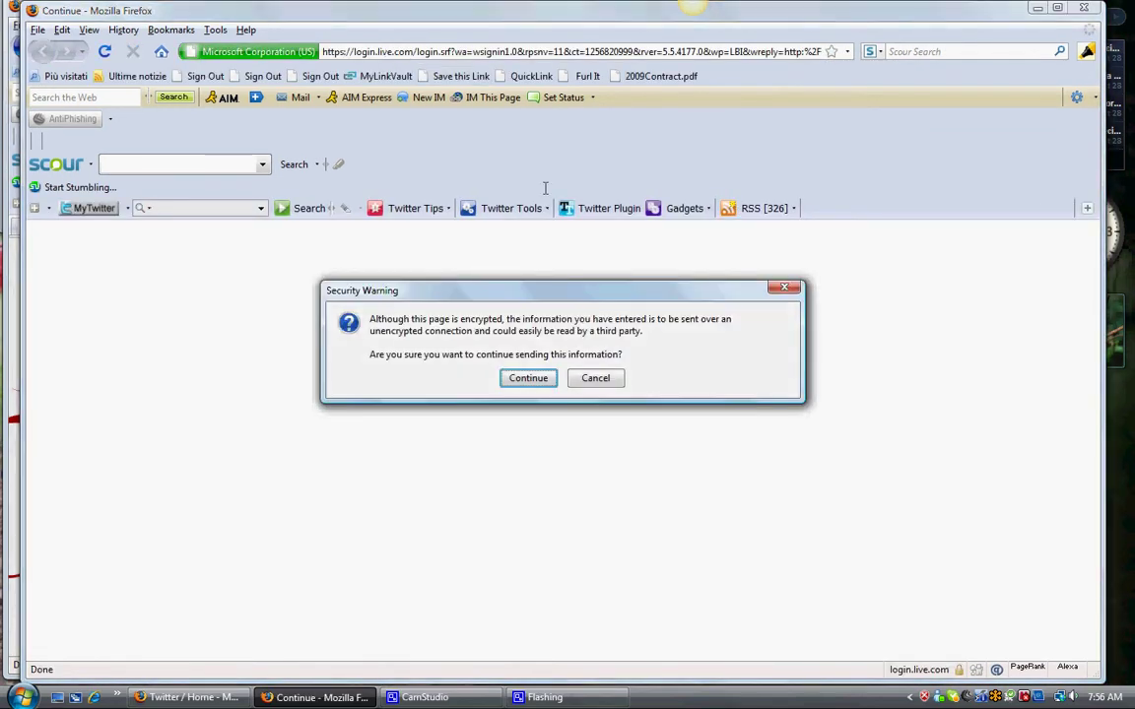
left_click(532, 379)
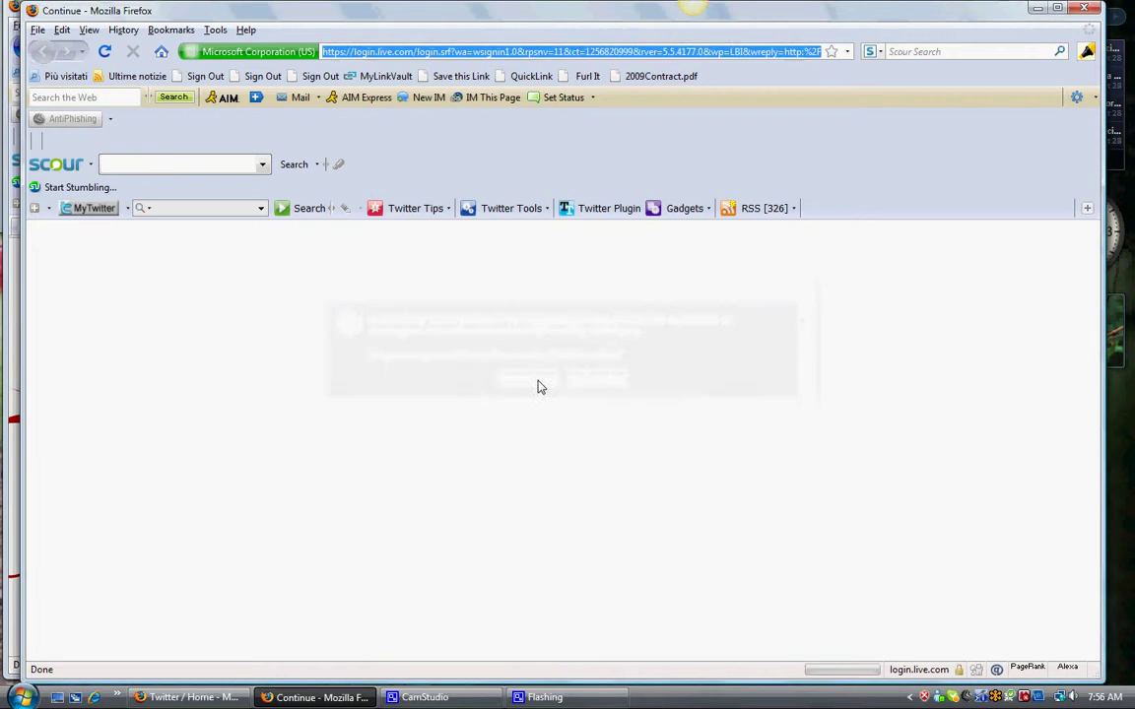
left_click(395, 54)
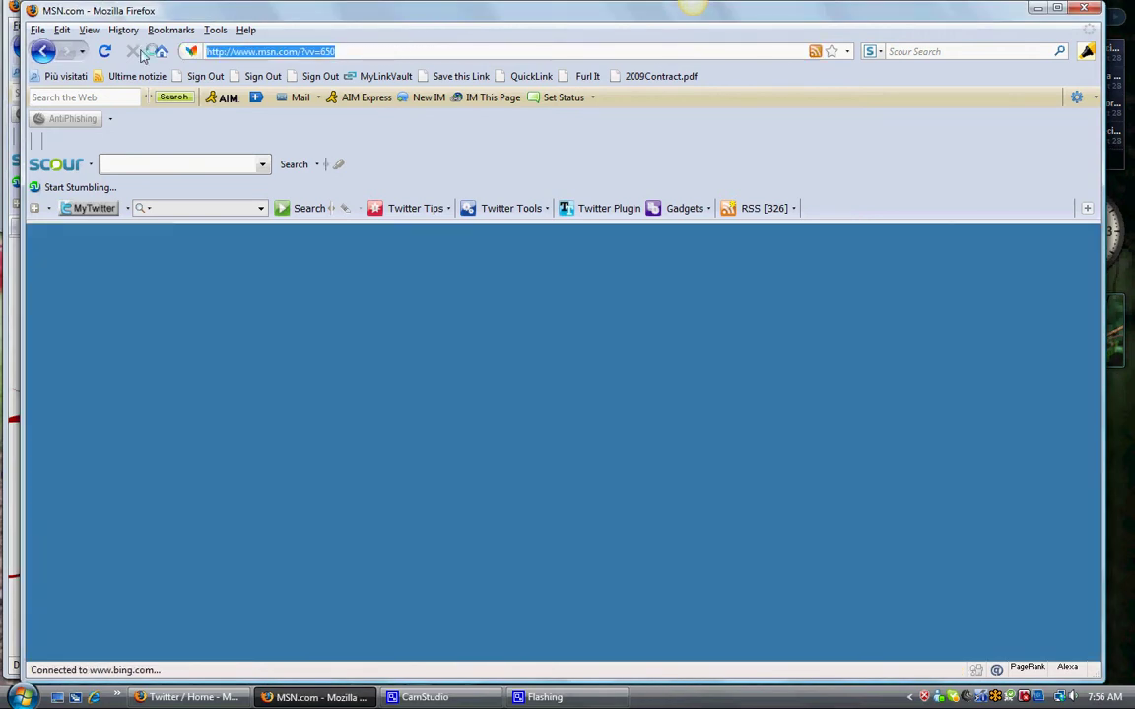
type("tiny")
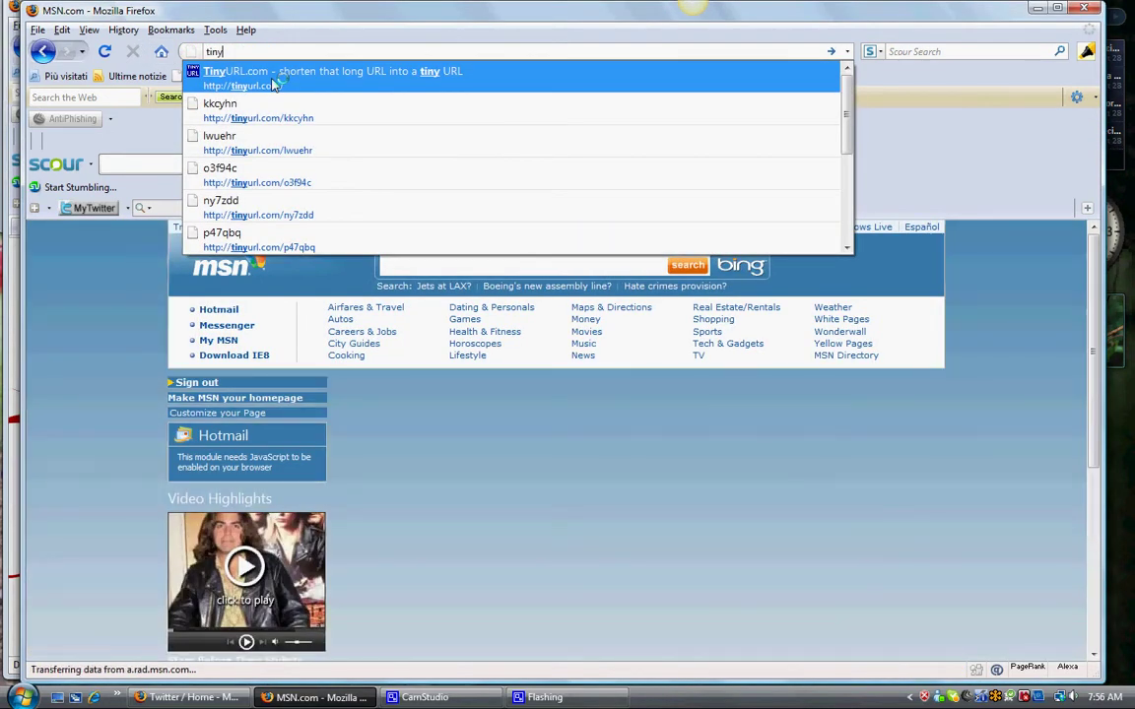
left_click(276, 82)
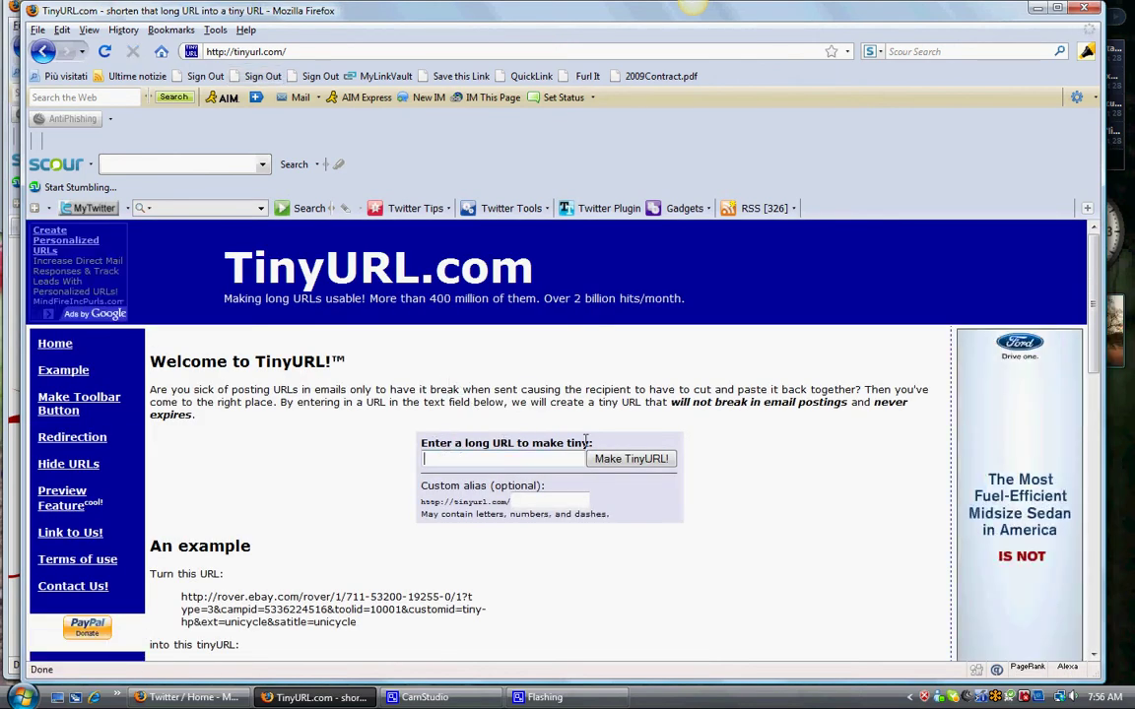
Load the Blogger dashboard in another new browser window and view the Network Marketing Support blog
key("super")
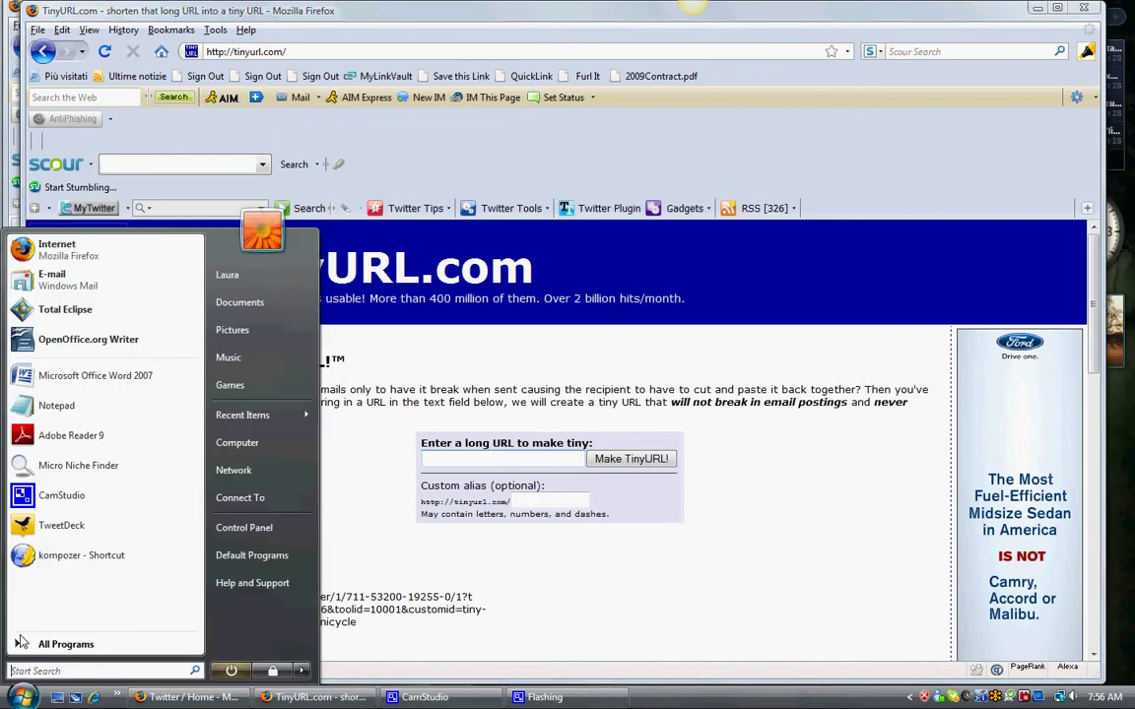
left_click(98, 264)
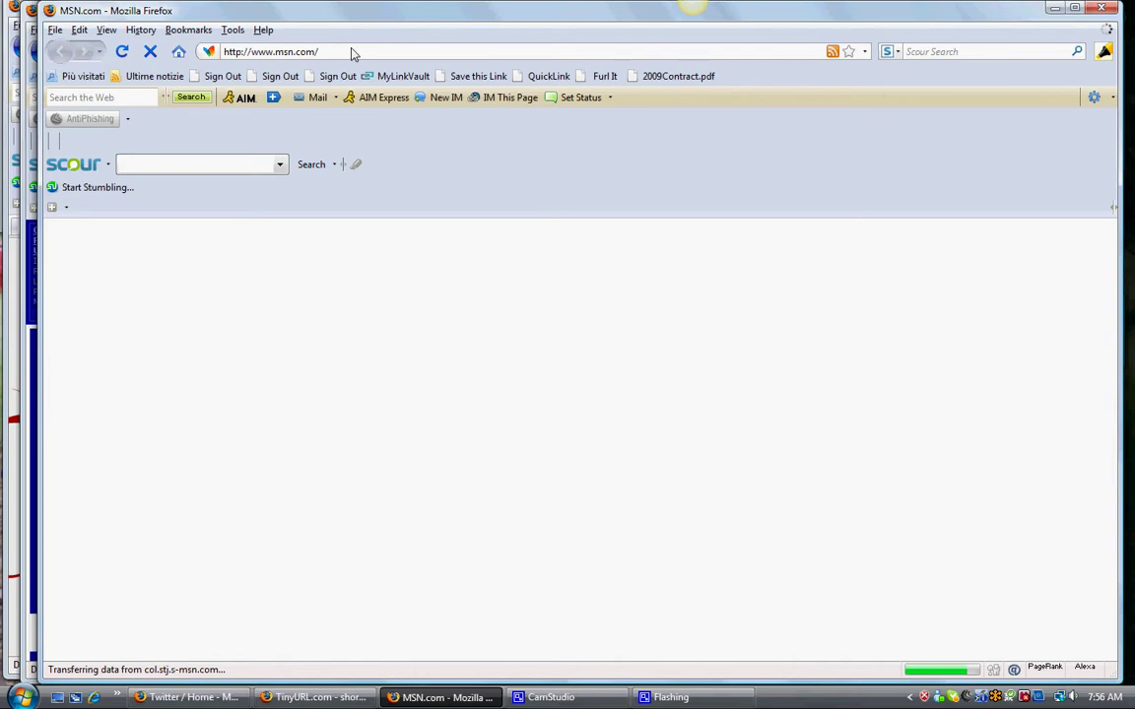
left_click(350, 49)
type("blogger")
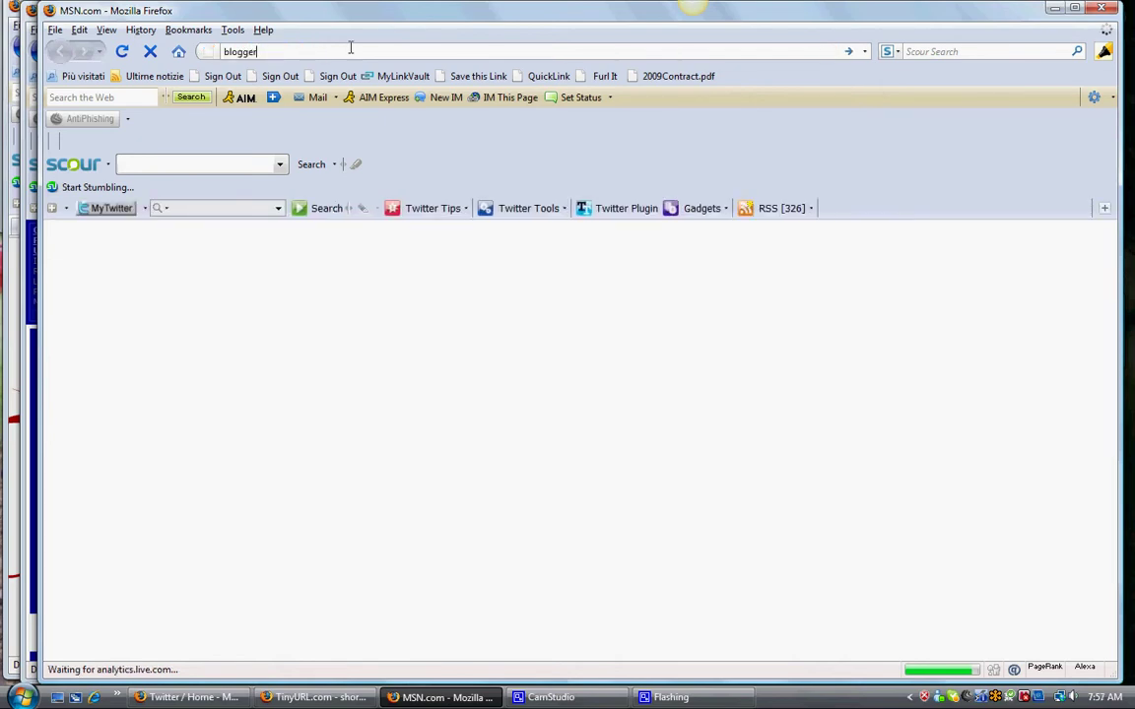
left_click(350, 81)
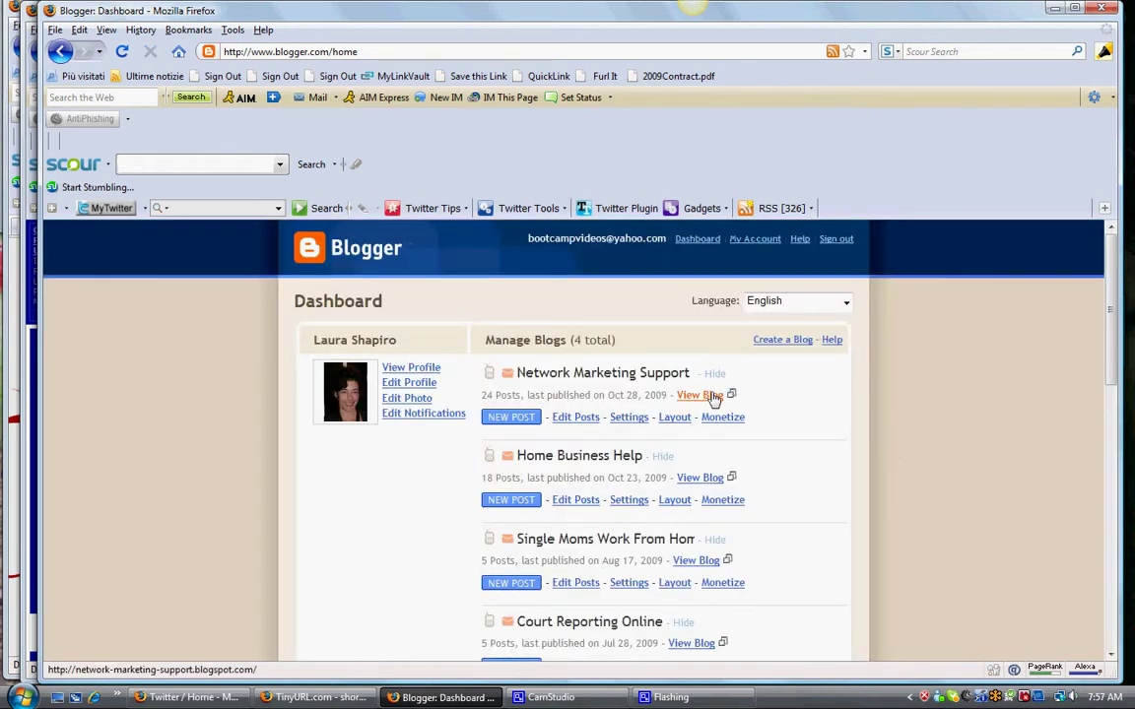
left_click(711, 396)
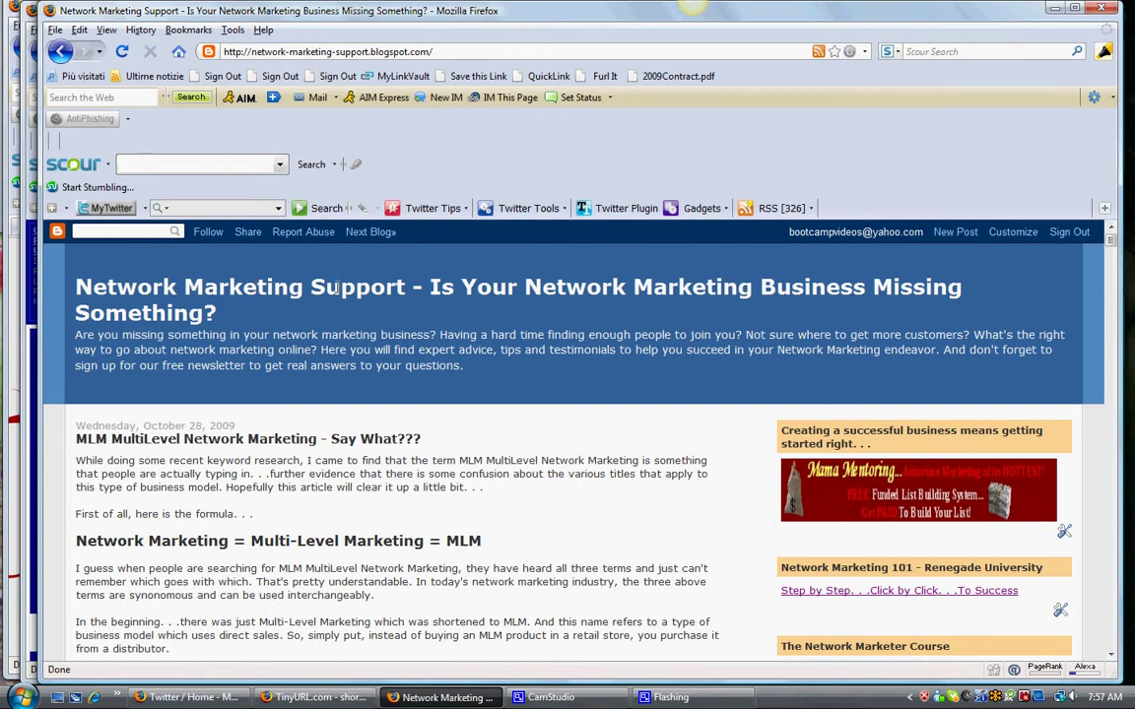
Open the blog post "MLM MultiLevel Network Marketing - Say What???" on its own page and copy its full web address
scroll(1113, 251, "down", 5)
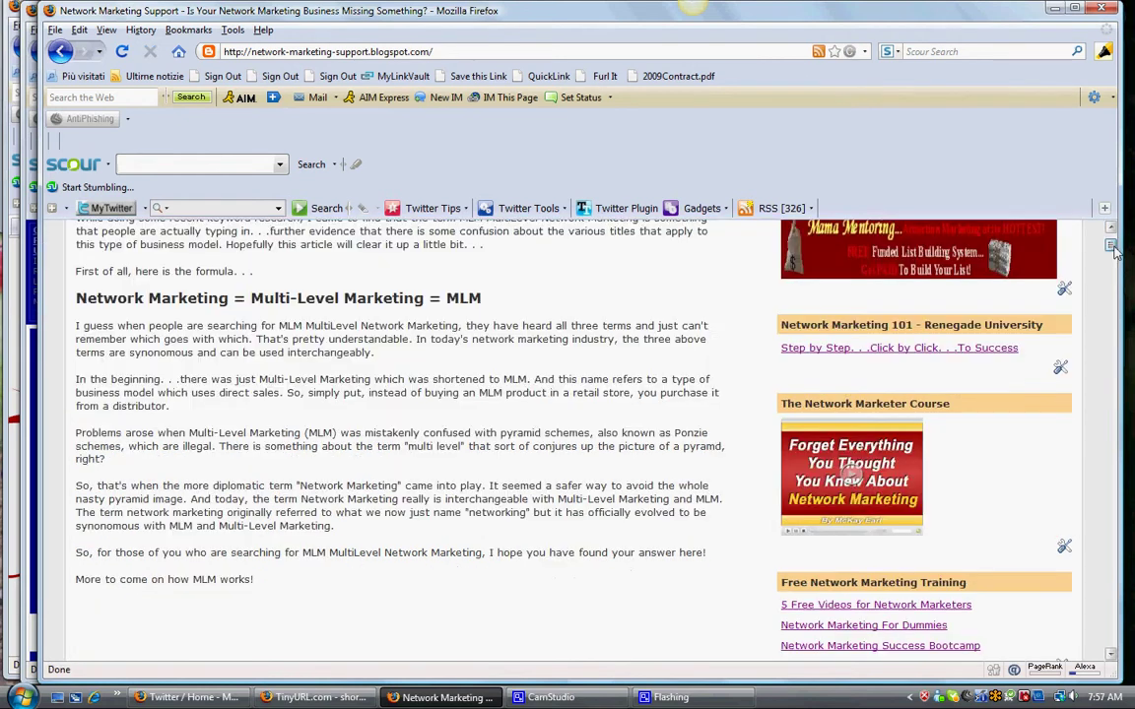
mouse_move(1113, 251)
left_mouse_down()
mouse_move(1113, 284)
mouse_move(1111, 258)
mouse_move(1111, 268)
left_mouse_up()
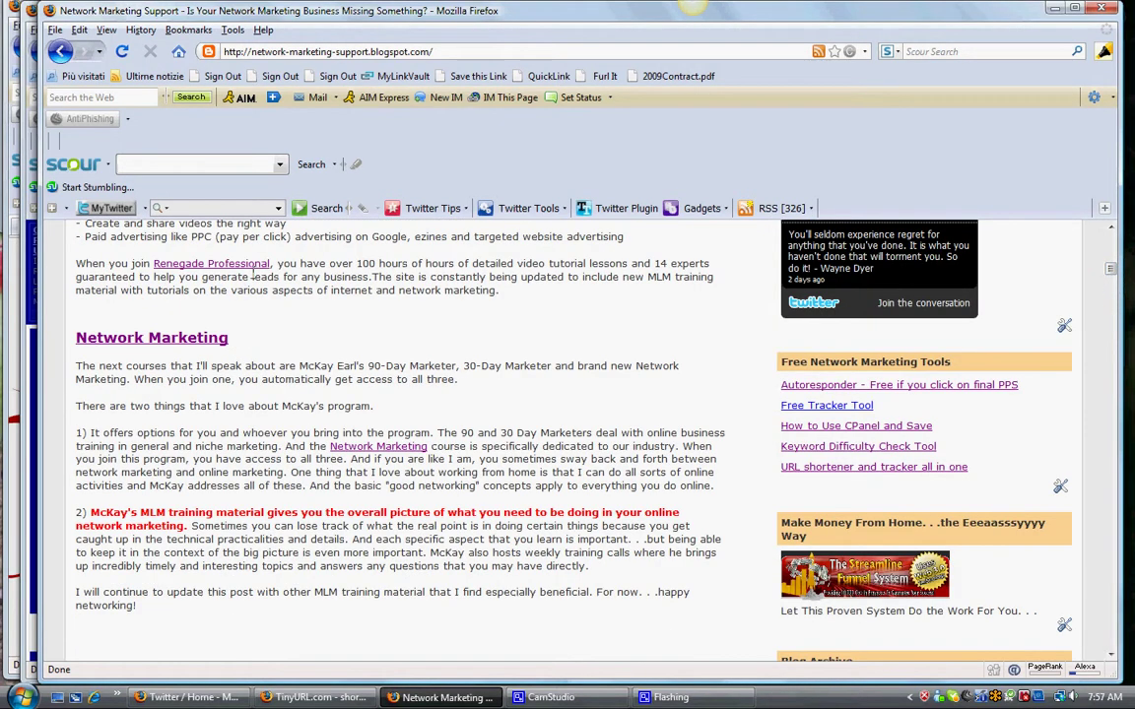
scroll(197, 344, "up", 15)
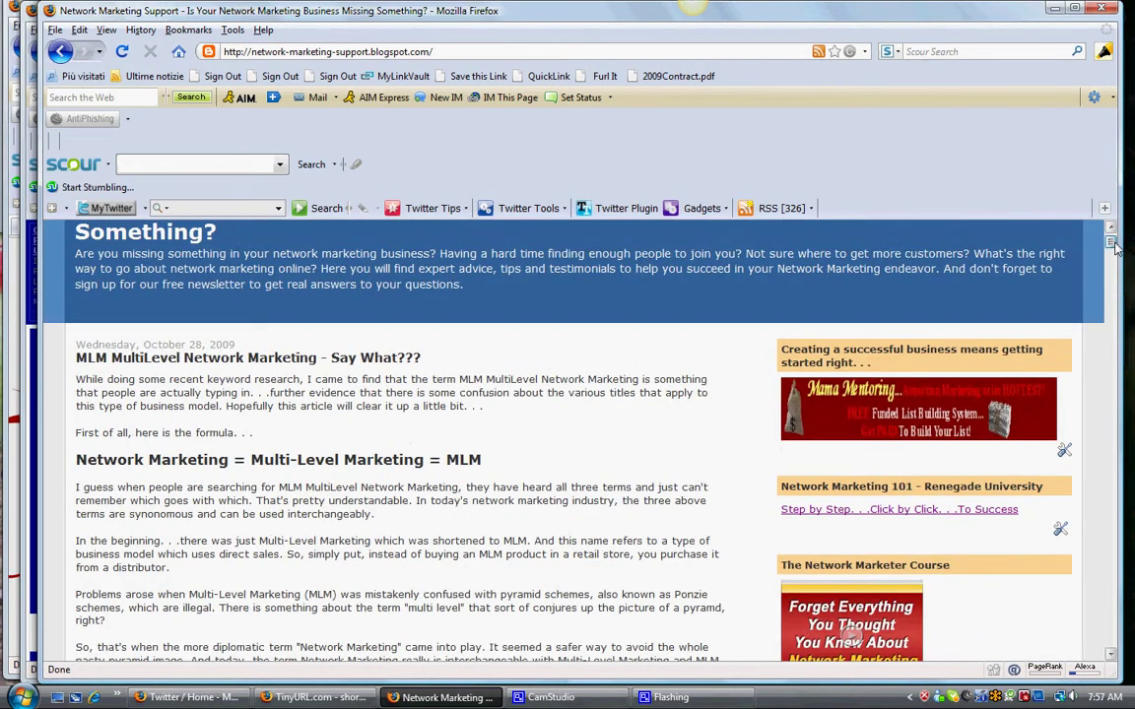
left_click(187, 360)
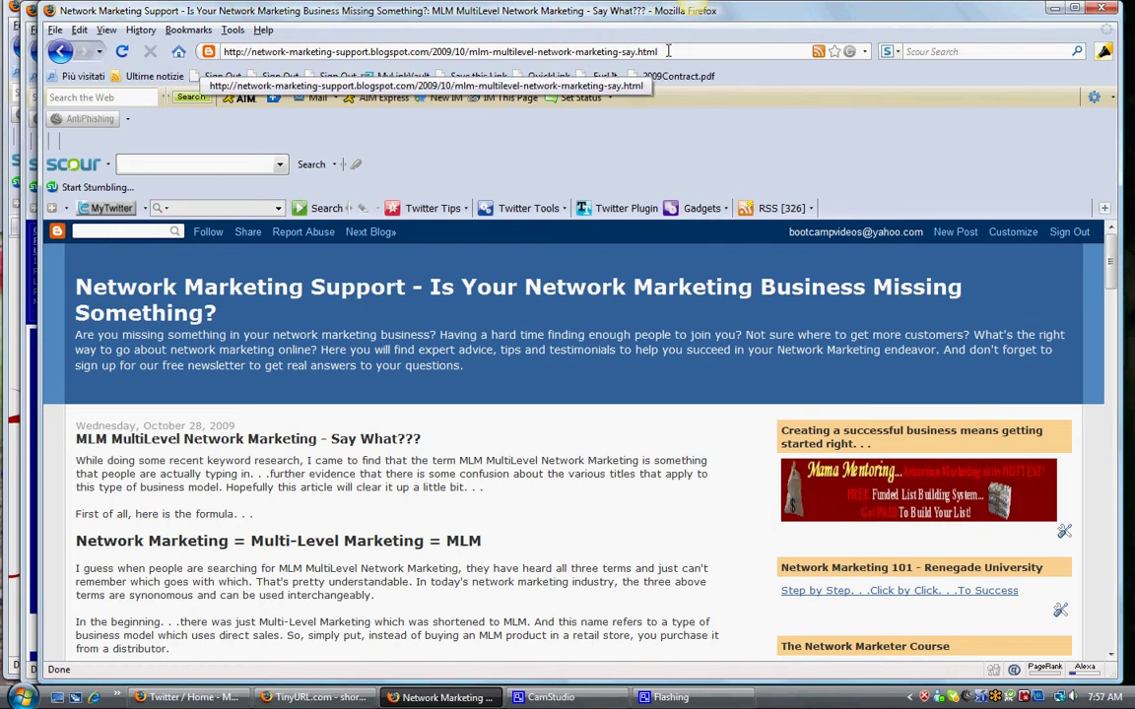
left_click_drag(667, 52, 223, 54)
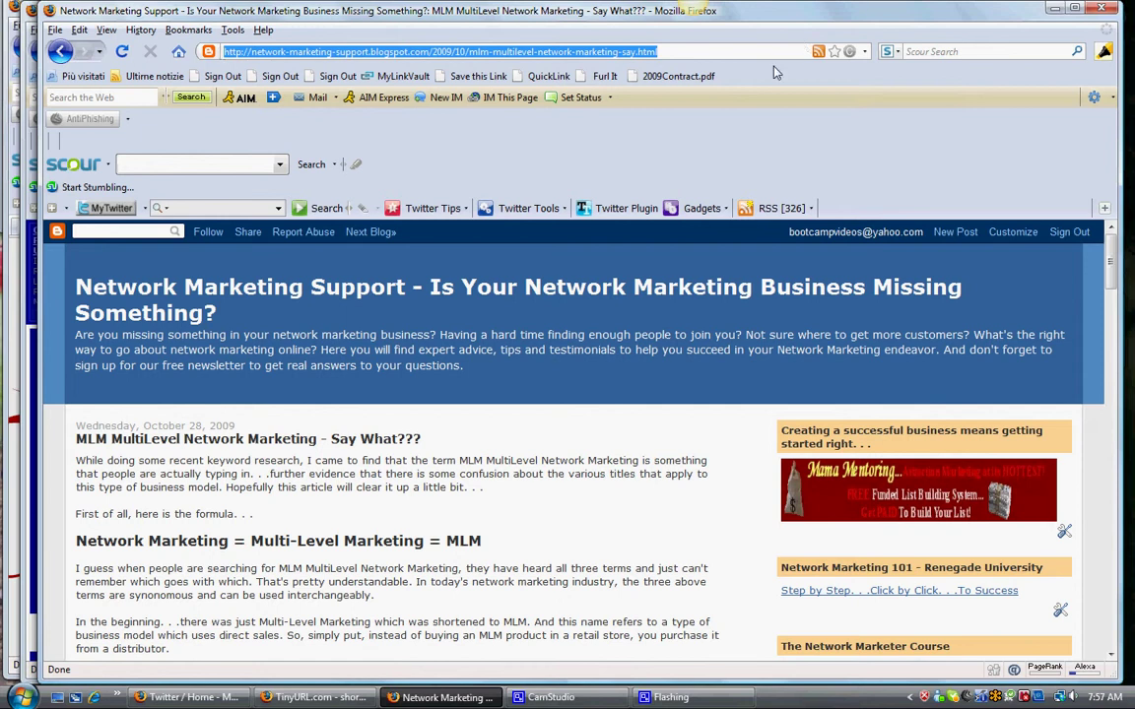
Close the blog window and create a TinyURL from the copied post address, without a custom alias
left_click(1103, 9)
left_click(510, 460)
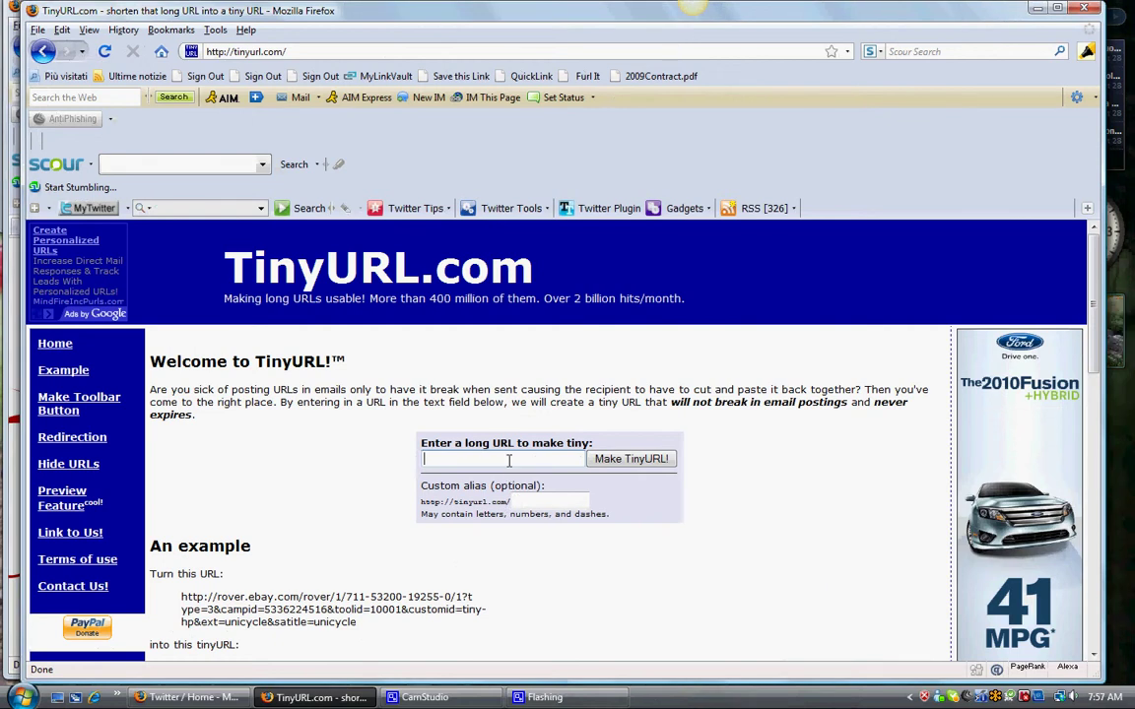
key("ctrl+v")
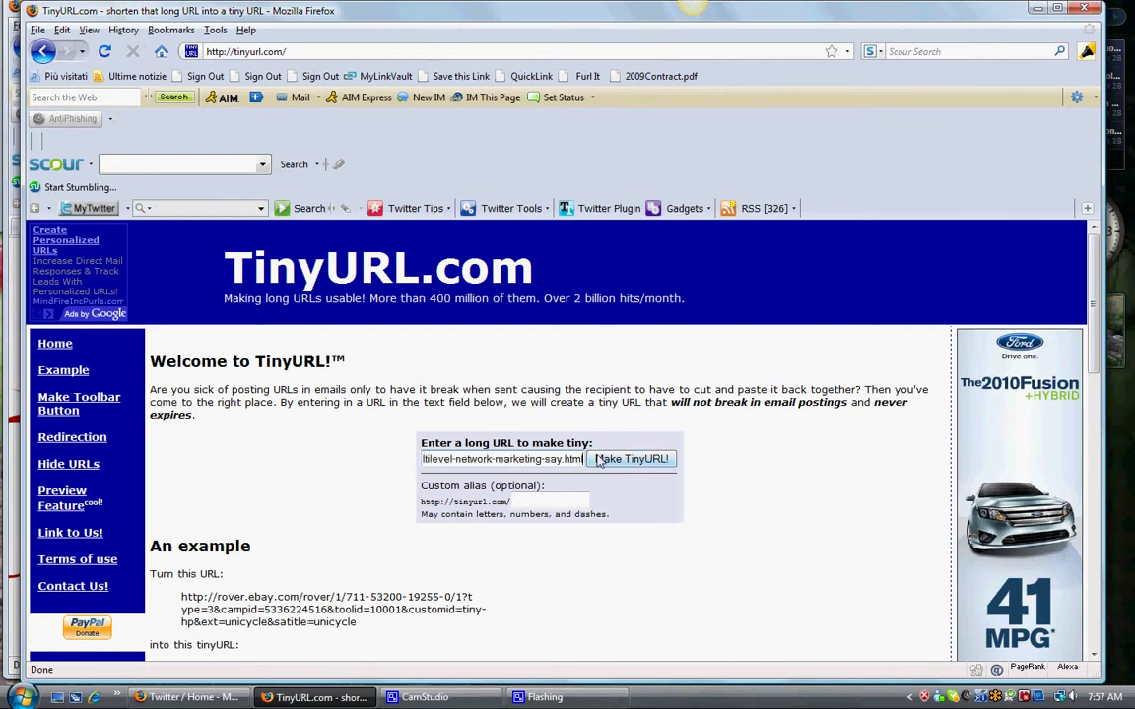
left_click(632, 460)
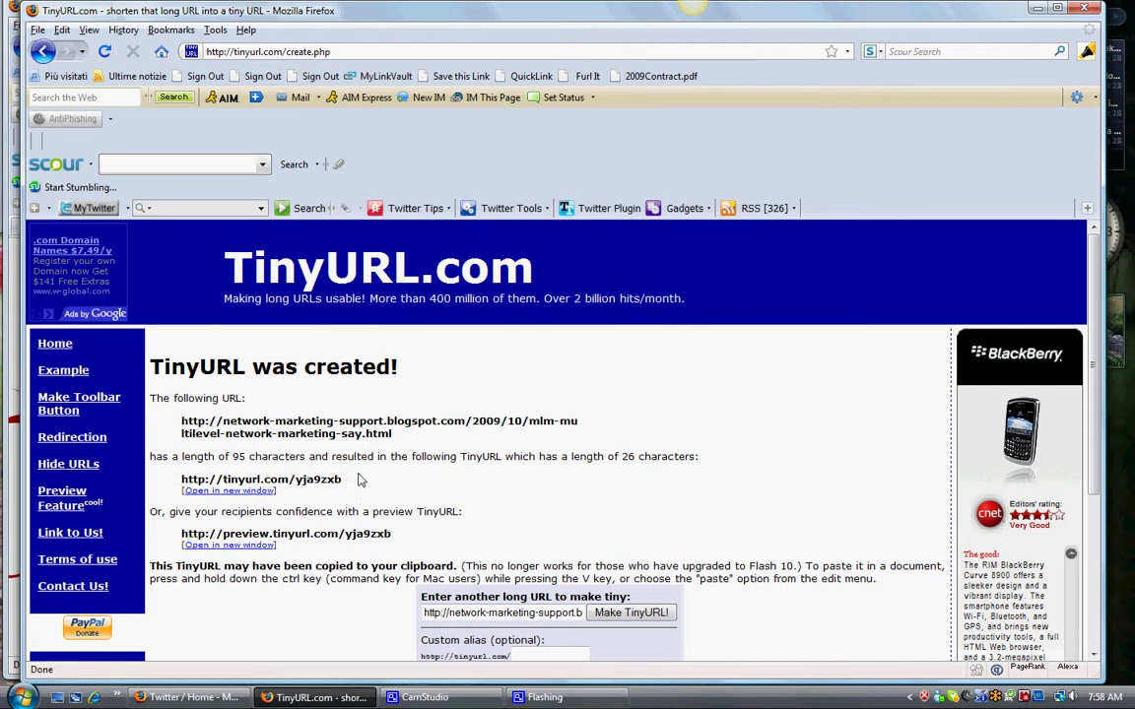
left_click_drag(359, 480, 160, 482)
key("ctrl+c")
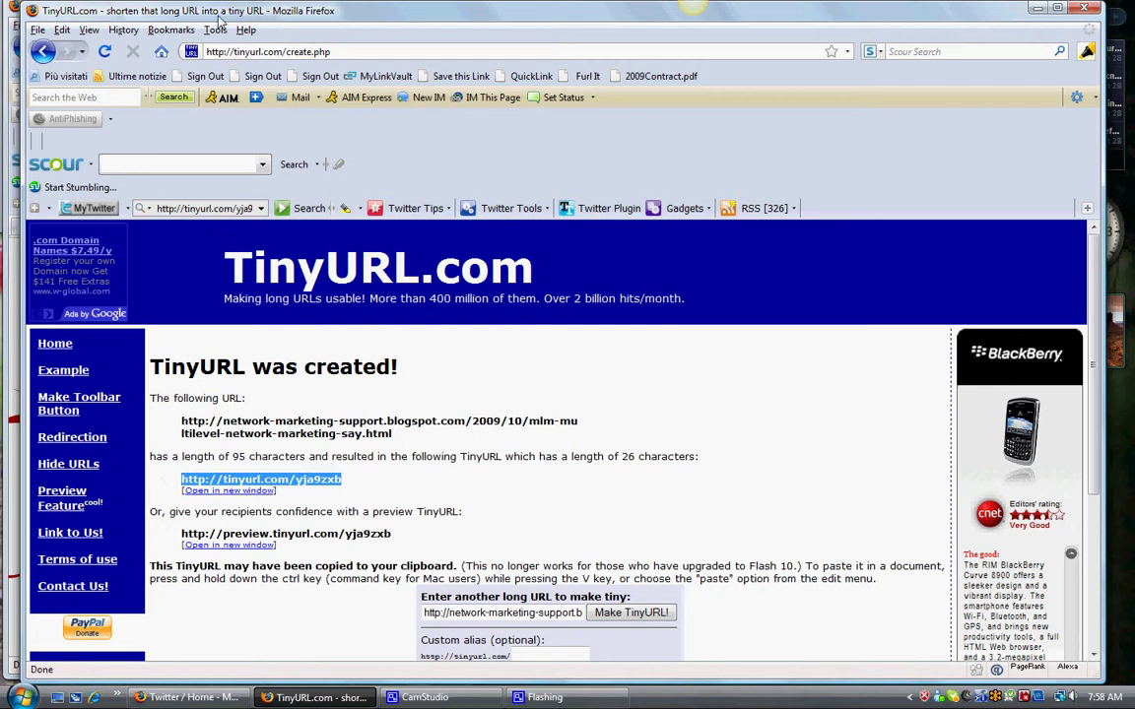
left_click(37, 30)
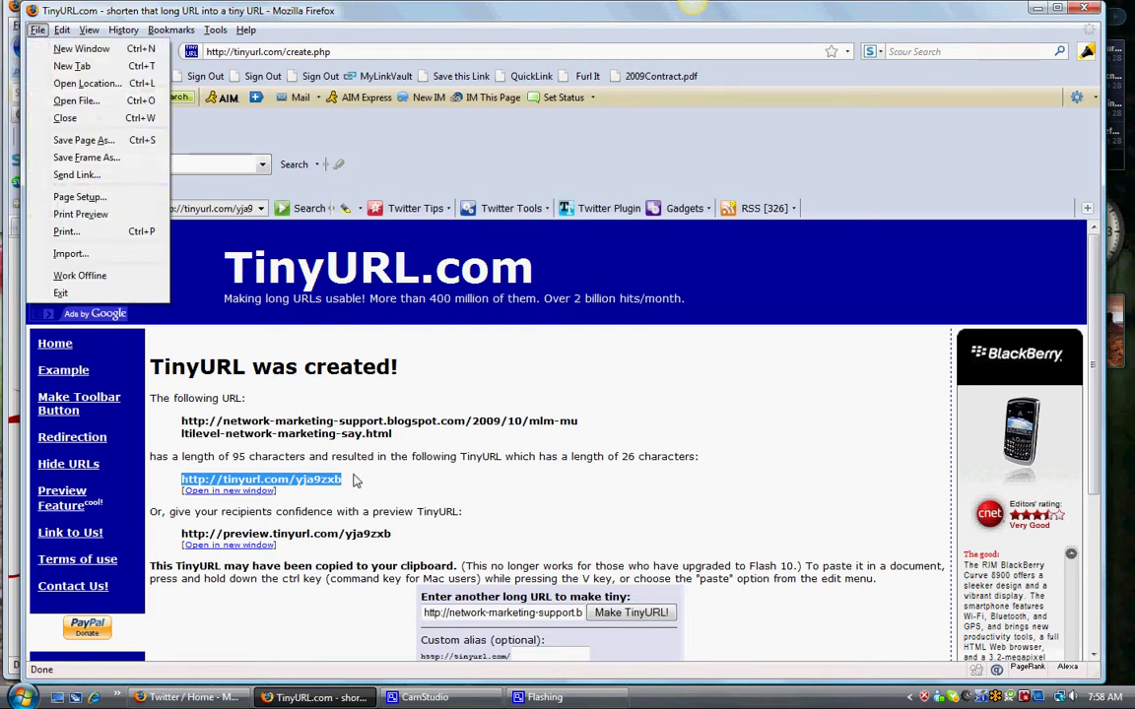
left_click(81, 48)
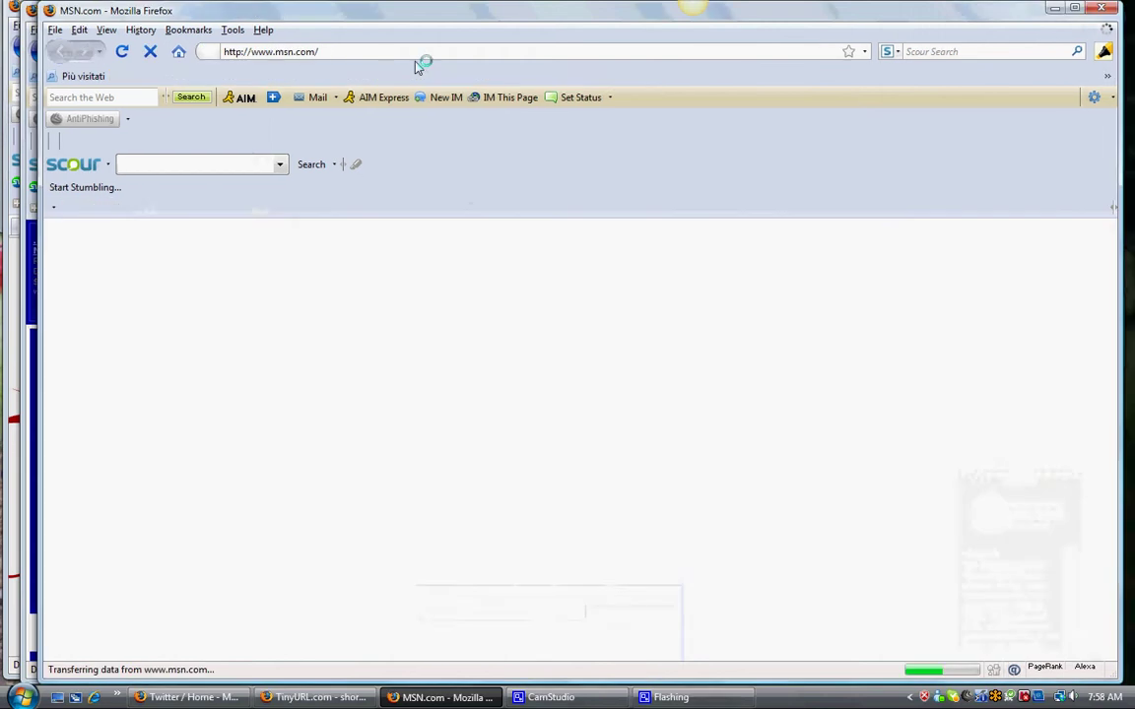
left_click(387, 51)
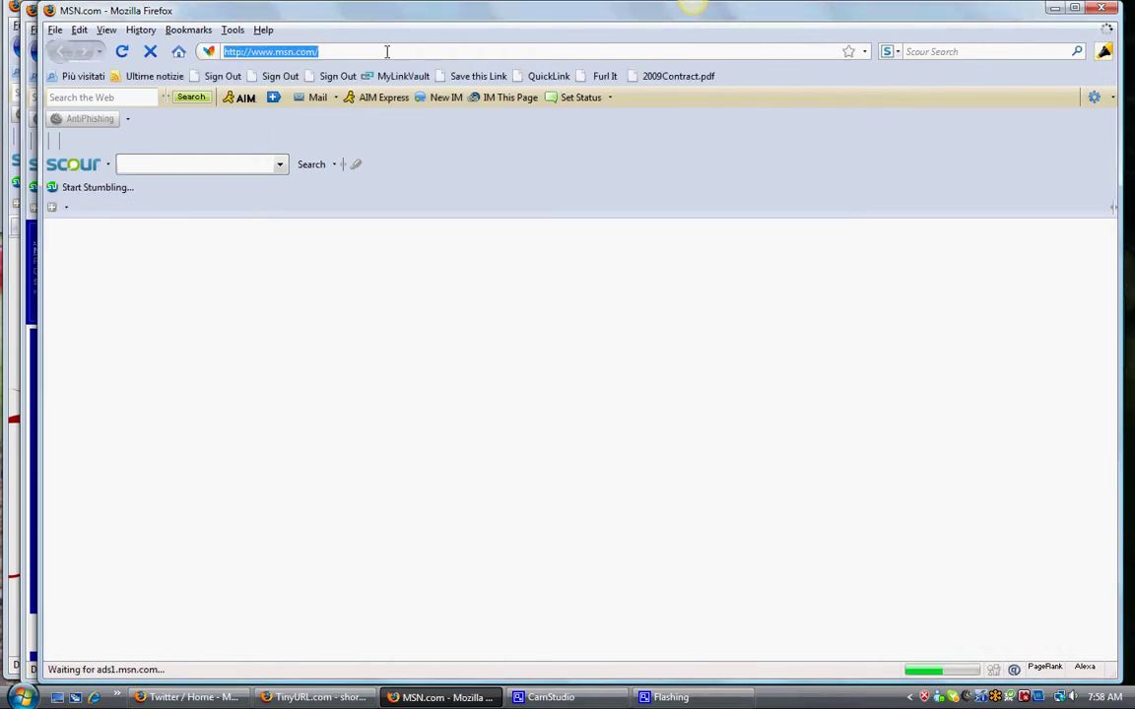
key("ctrl+v")
key("Return")
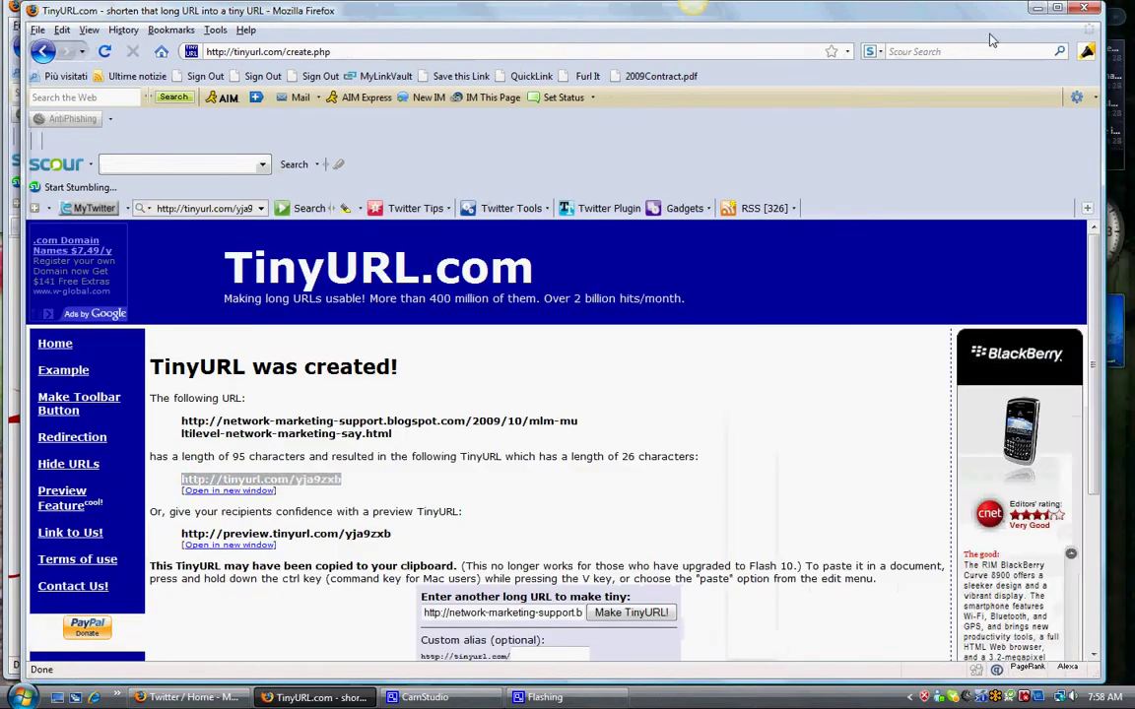
left_click(1102, 8)
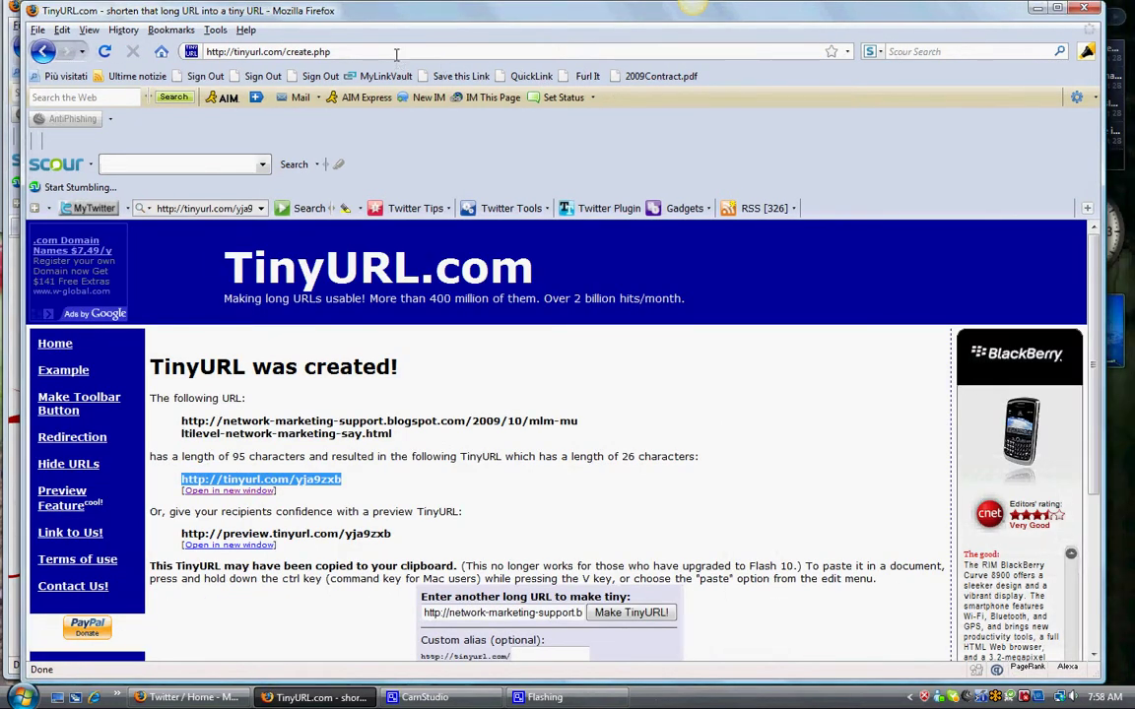
left_click(344, 51)
left_click(343, 51)
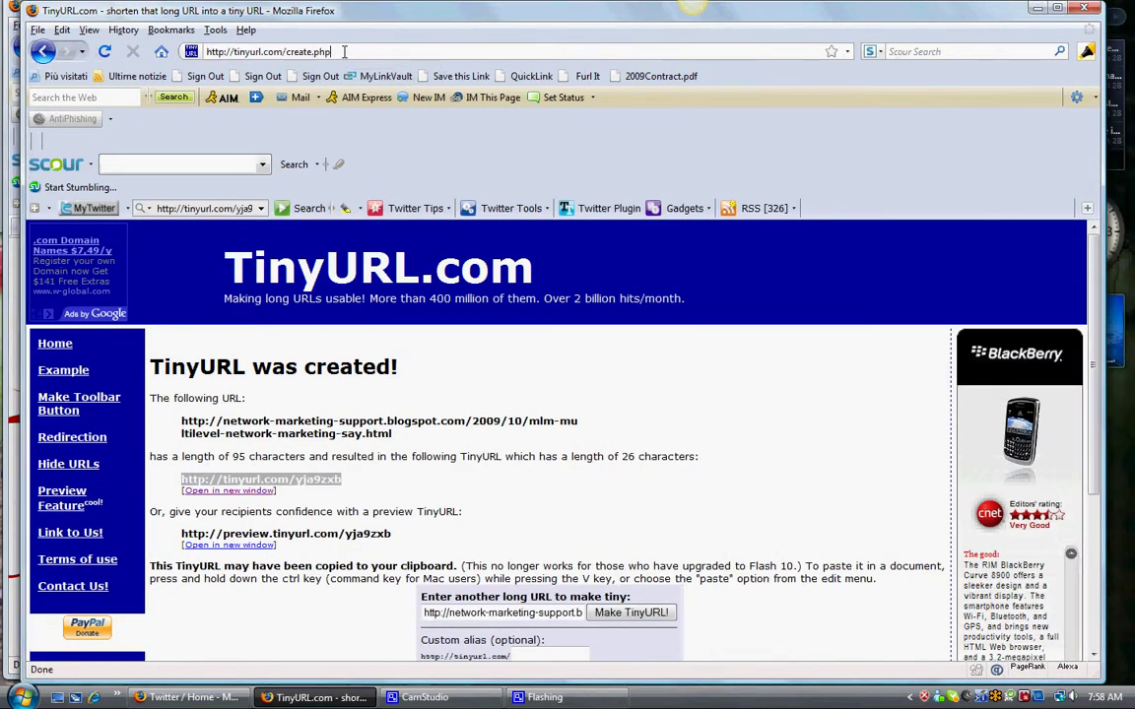
left_click_drag(344, 51, 212, 51)
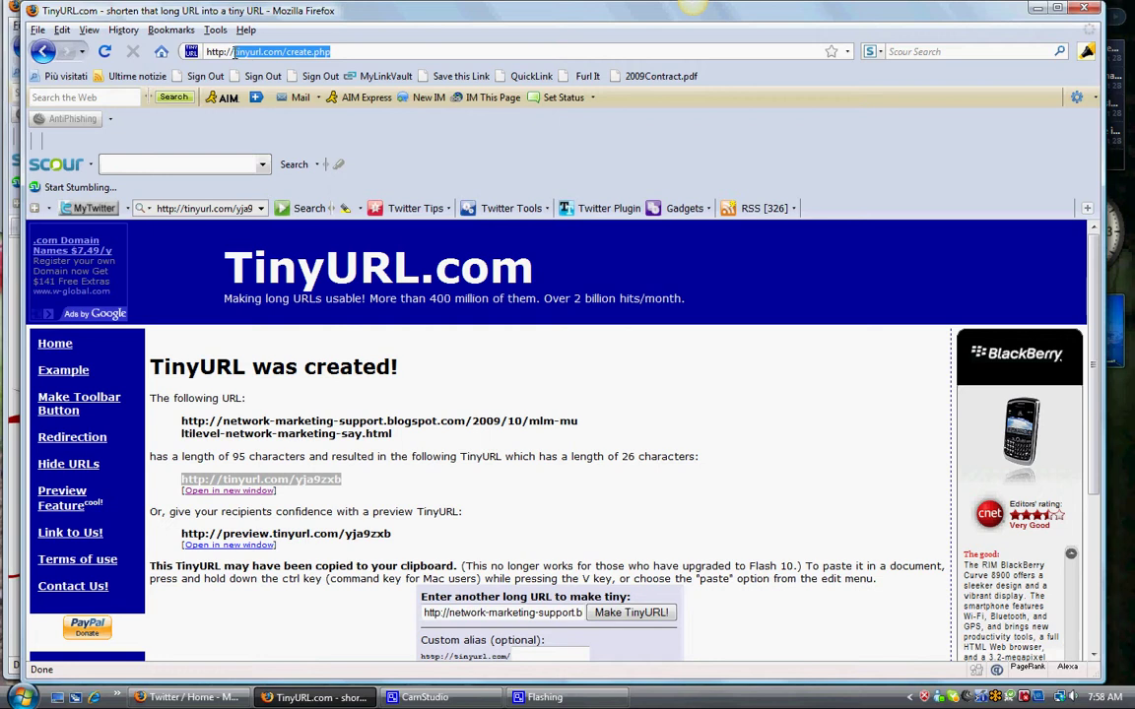
key("BackSpace")
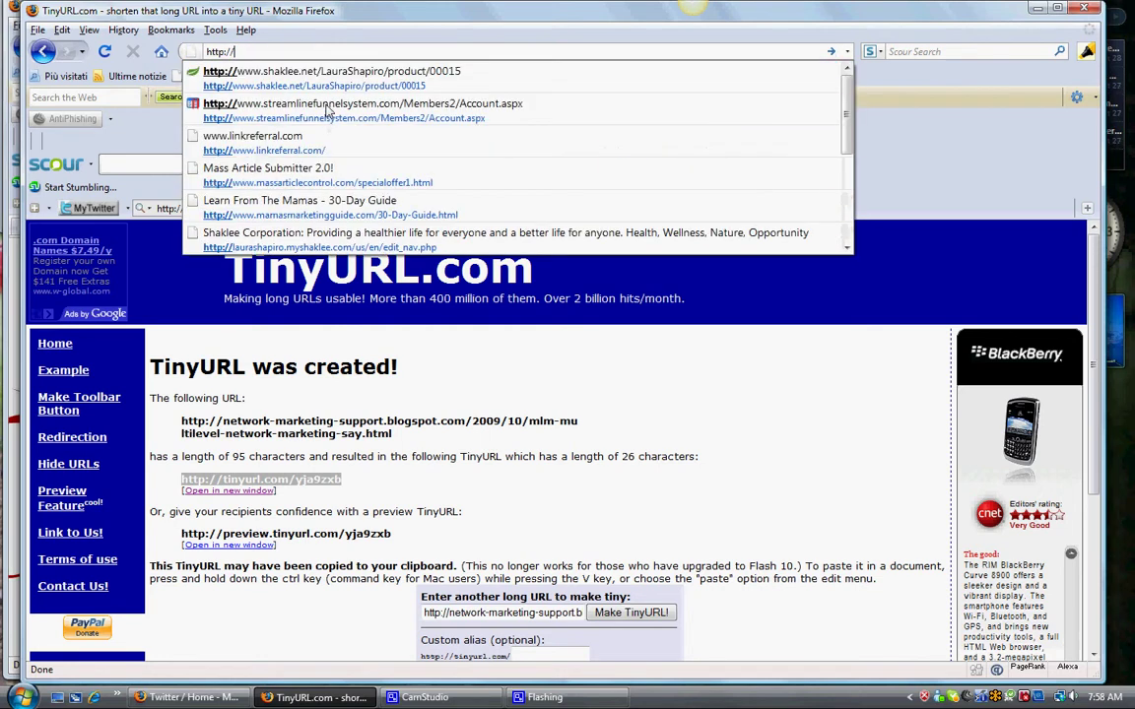
type("tr")
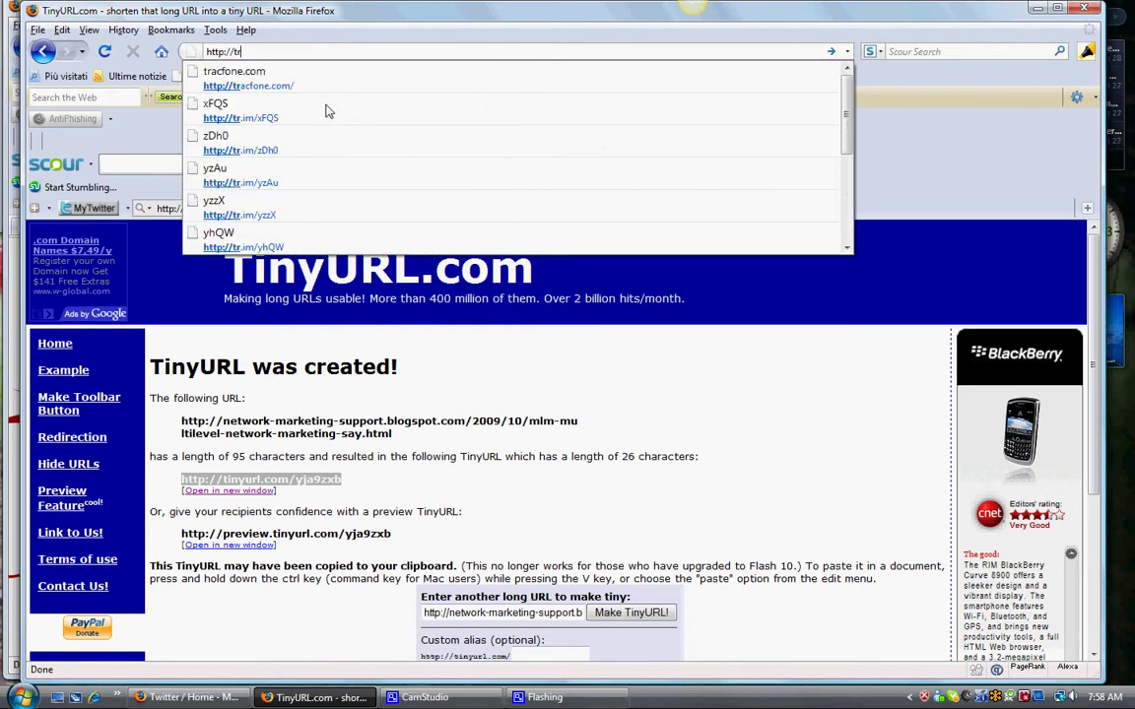
type(".im")
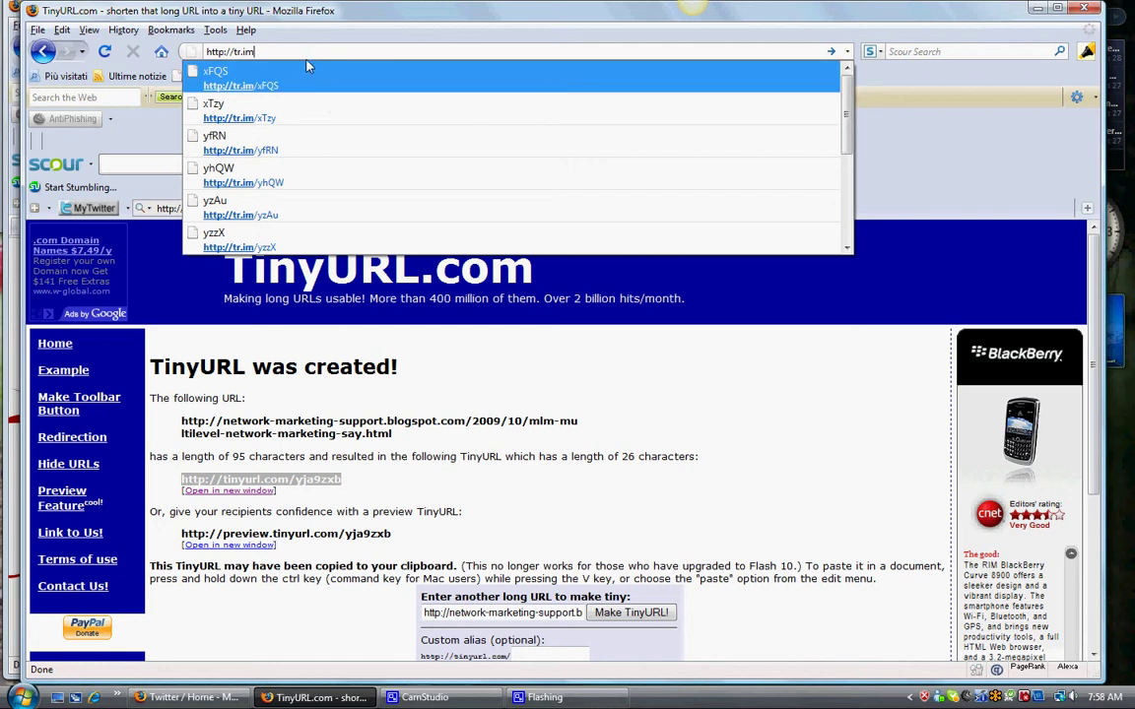
left_click(307, 69)
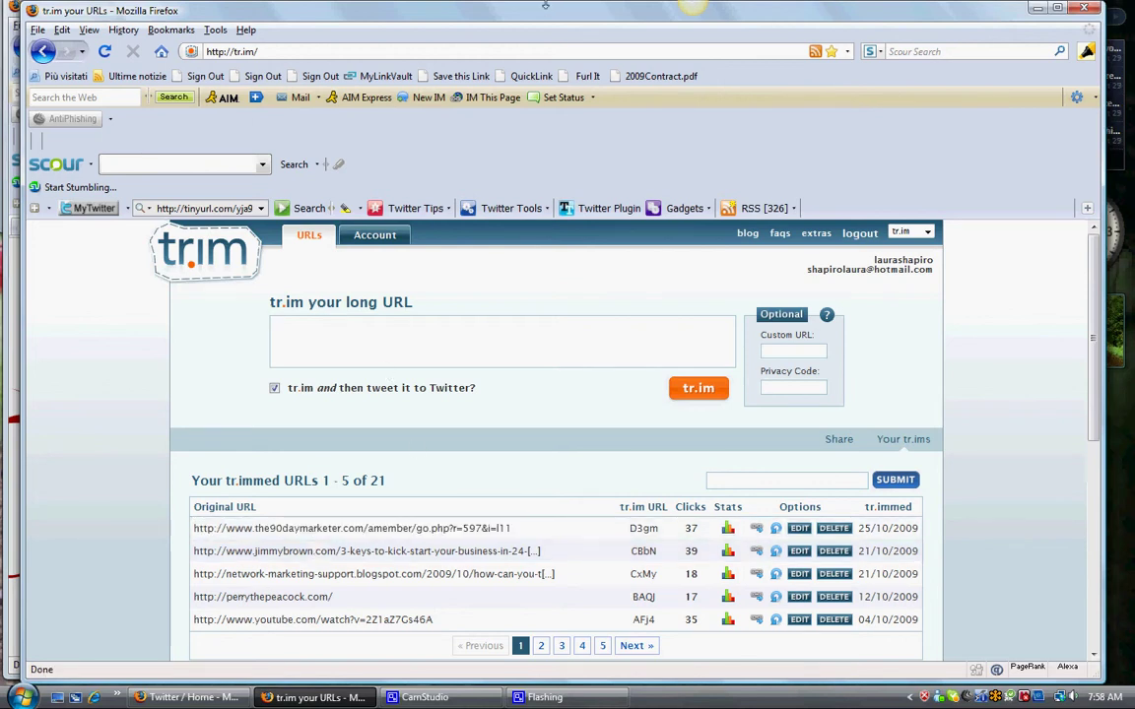
Bring the Twitter browser window into view and load the Blogger dashboard from blogger.com in it
double_click(491, 8)
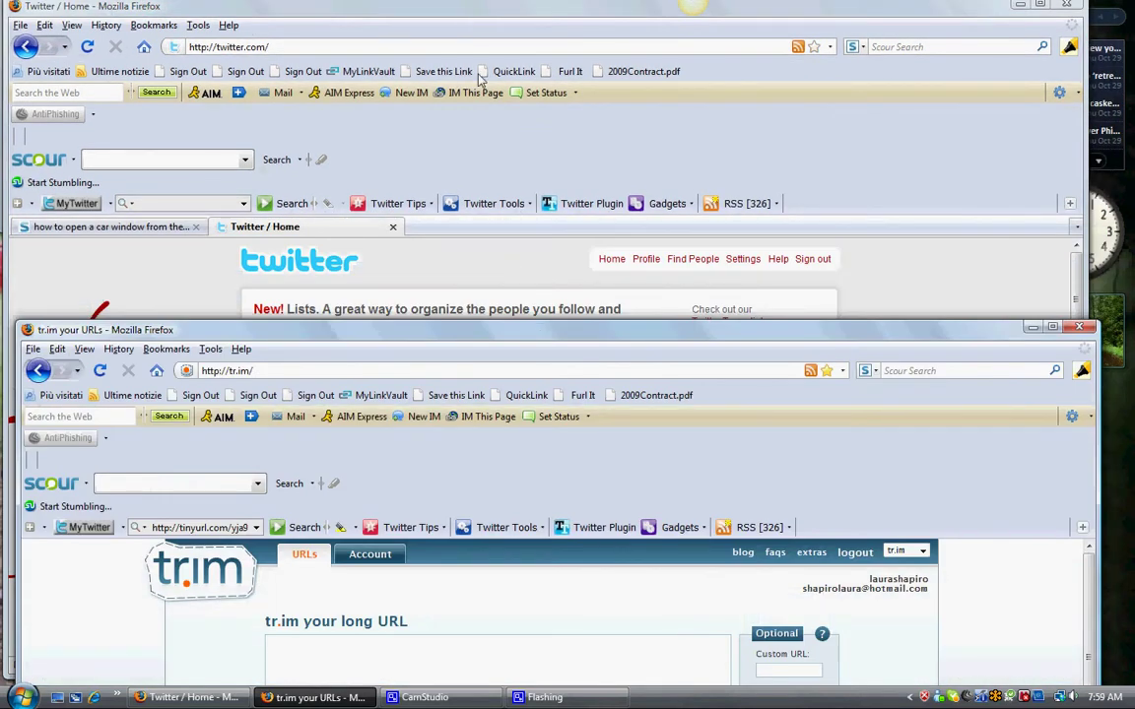
double_click(460, 5)
left_click_drag(473, 432, 478, 105)
left_click_drag(478, 56, 495, 2)
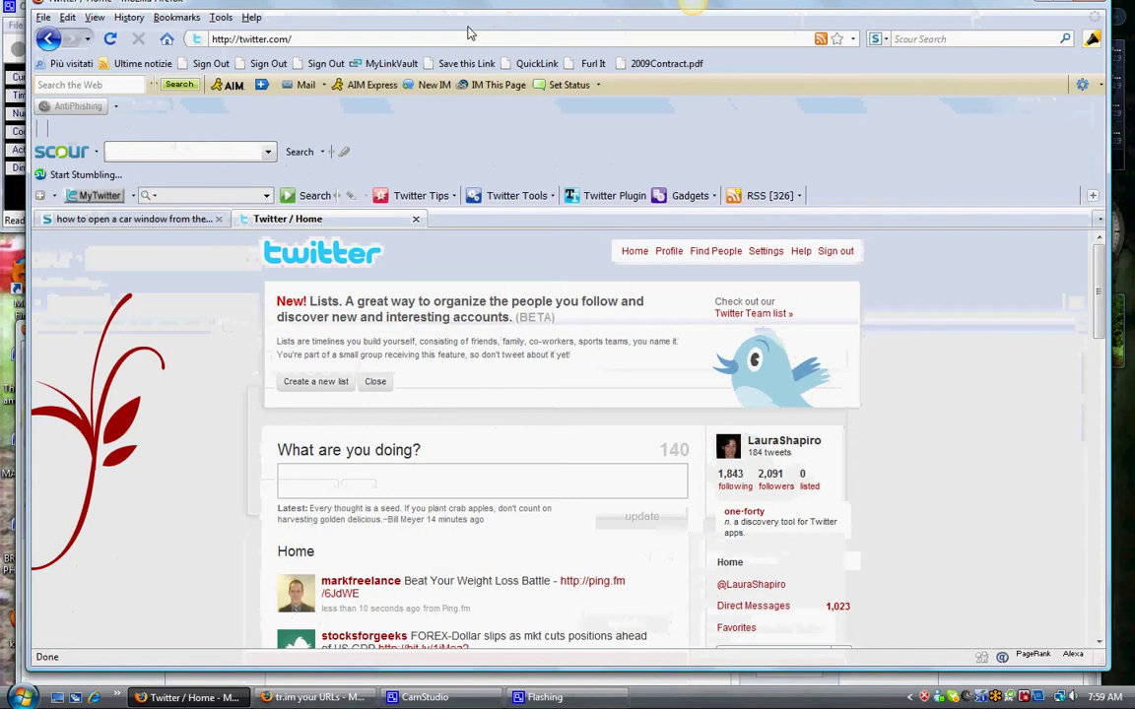
left_click(462, 39)
type("bloger")
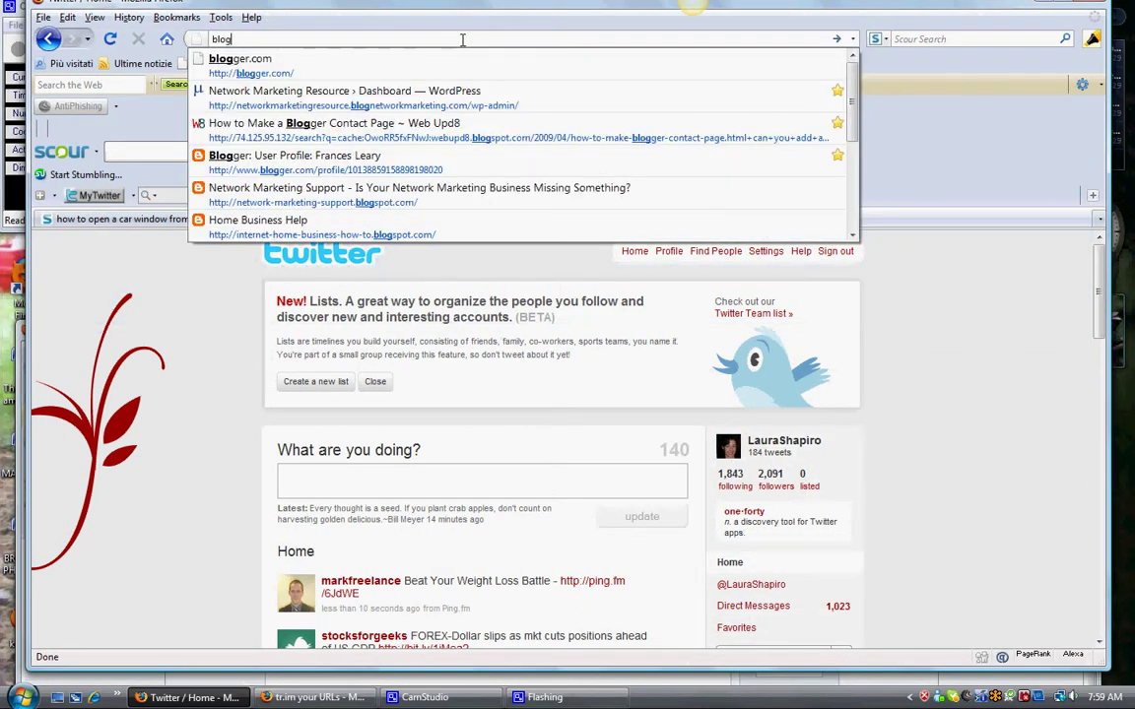
key("BackSpace")
key("BackSpace")
type("ger")
left_click(473, 60)
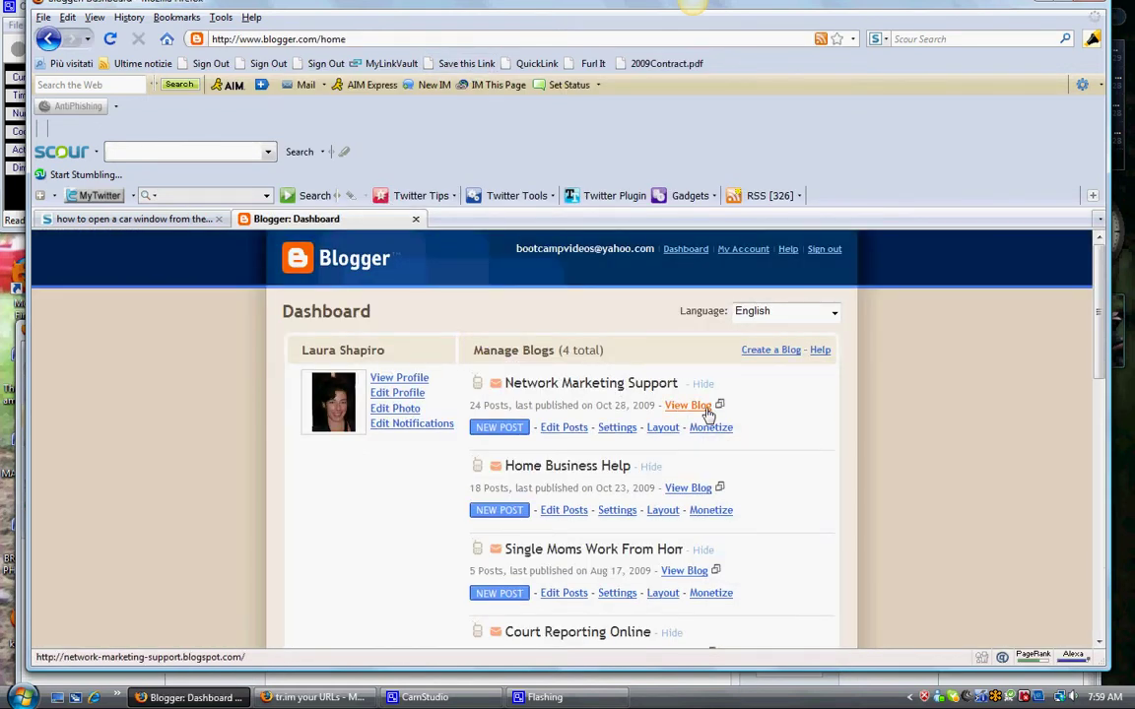
View the Network Marketing Support blog, open the post "MLM MultiLevel Network Marketing - Say What???" and copy its full web address
left_click(706, 412)
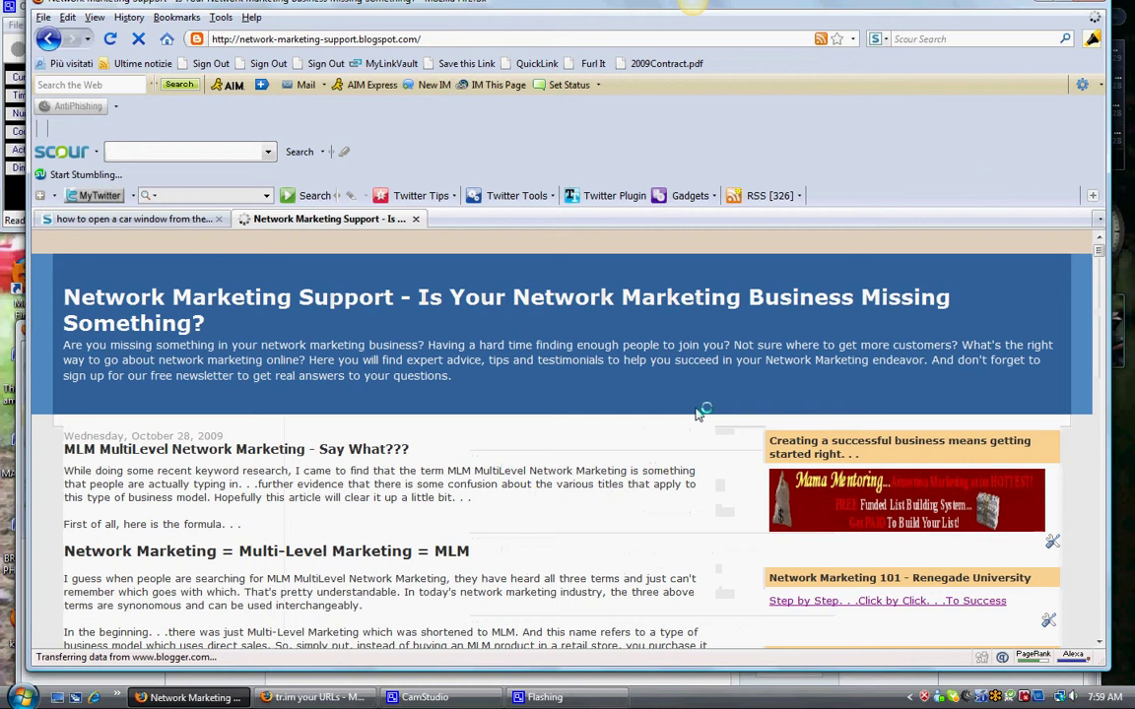
left_click(328, 452)
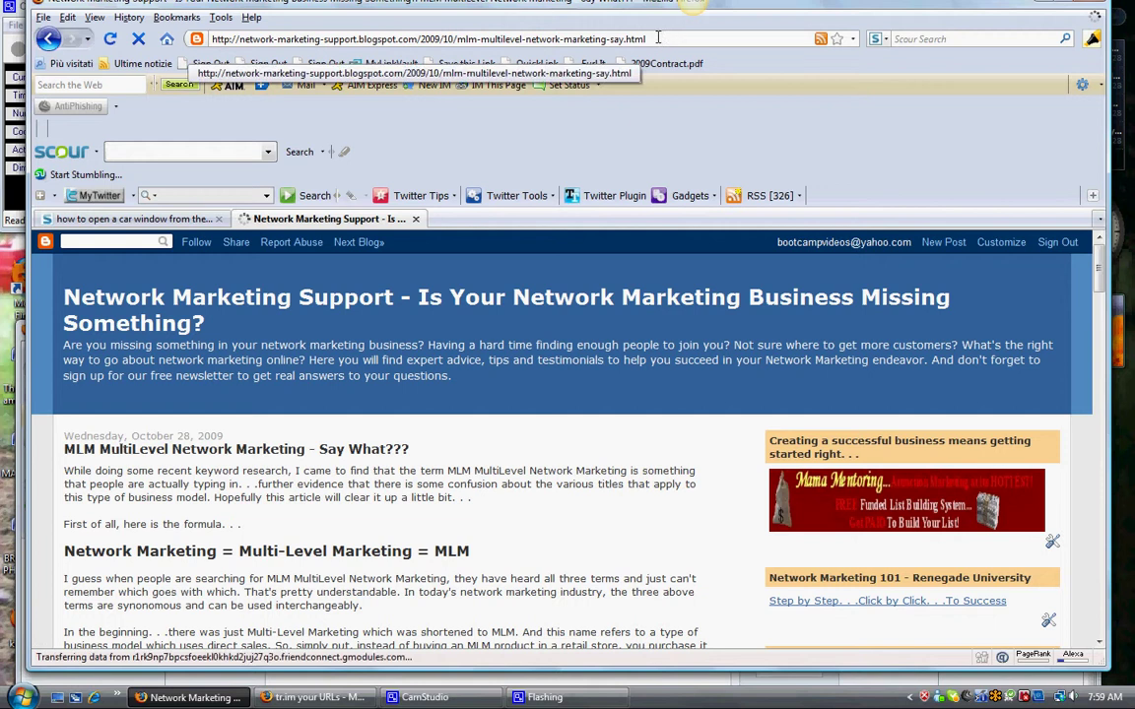
left_click_drag(662, 45, 153, 46)
key("ctrl+c")
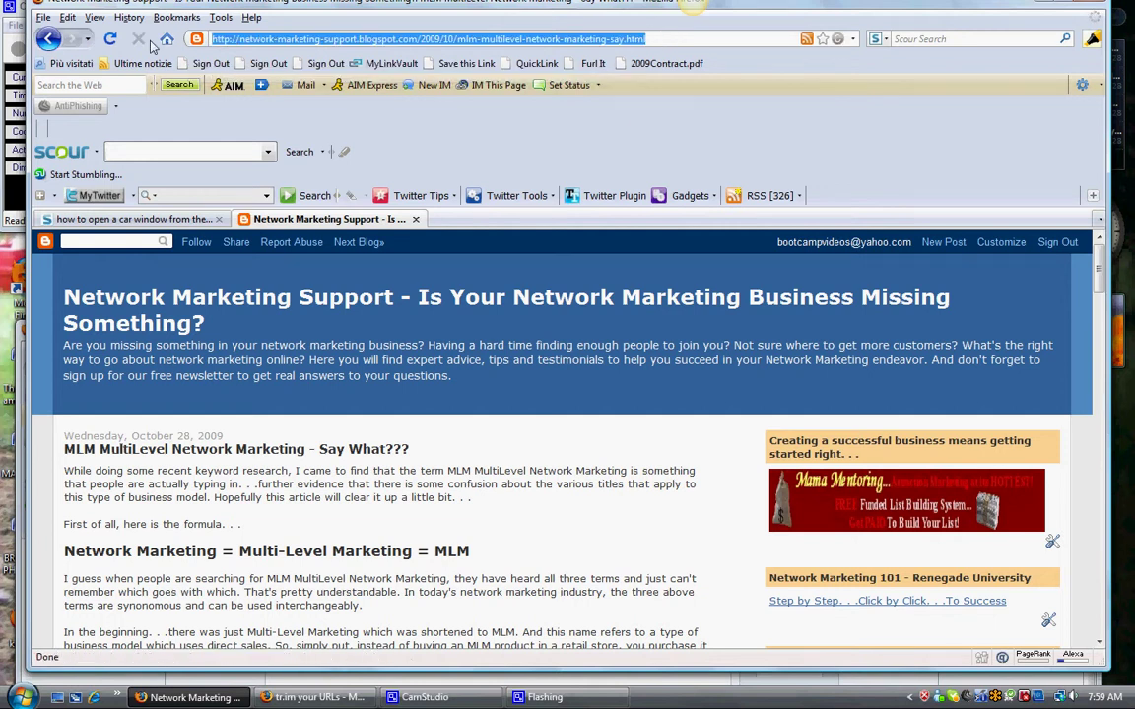
Close the blog window and paste the copied post address as the long URL on tr.im
left_click_drag(915, 3, 852, 78)
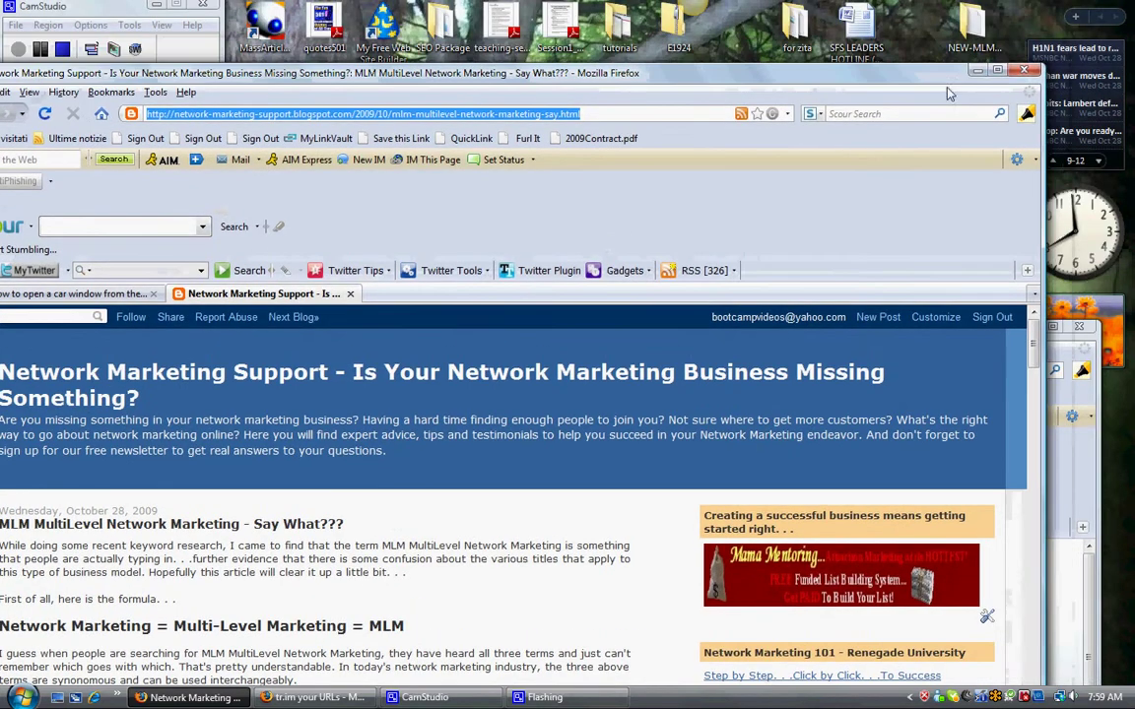
key("alt+F4")
key("Return")
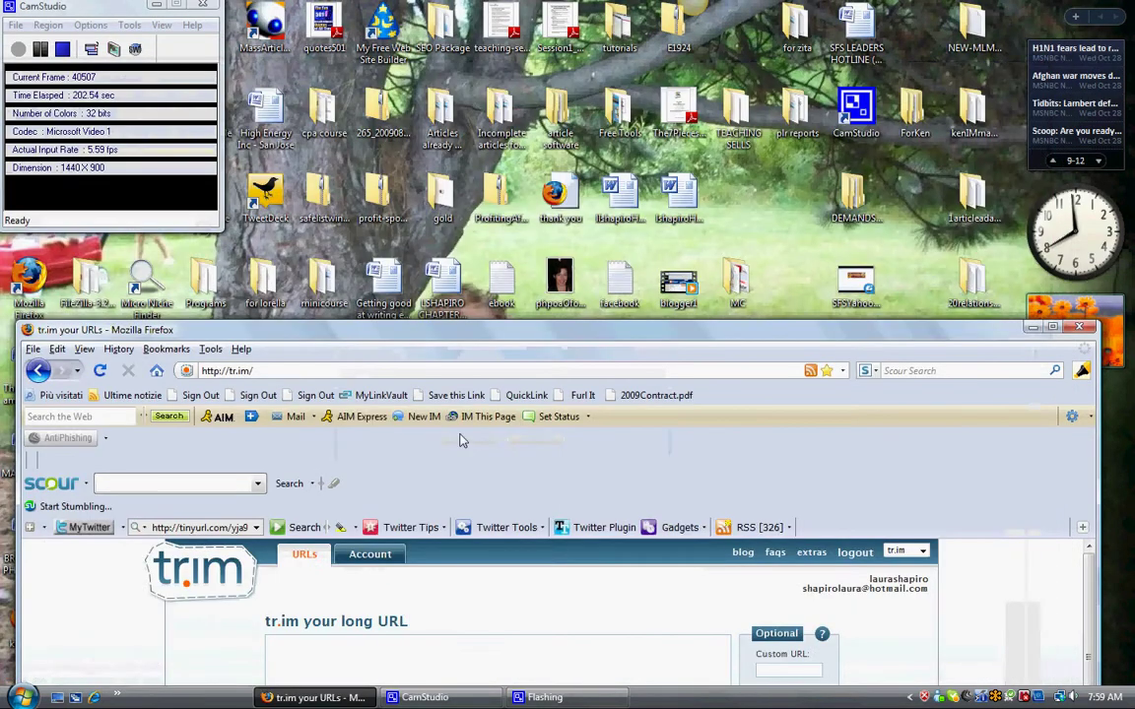
left_click_drag(493, 332, 517, 5)
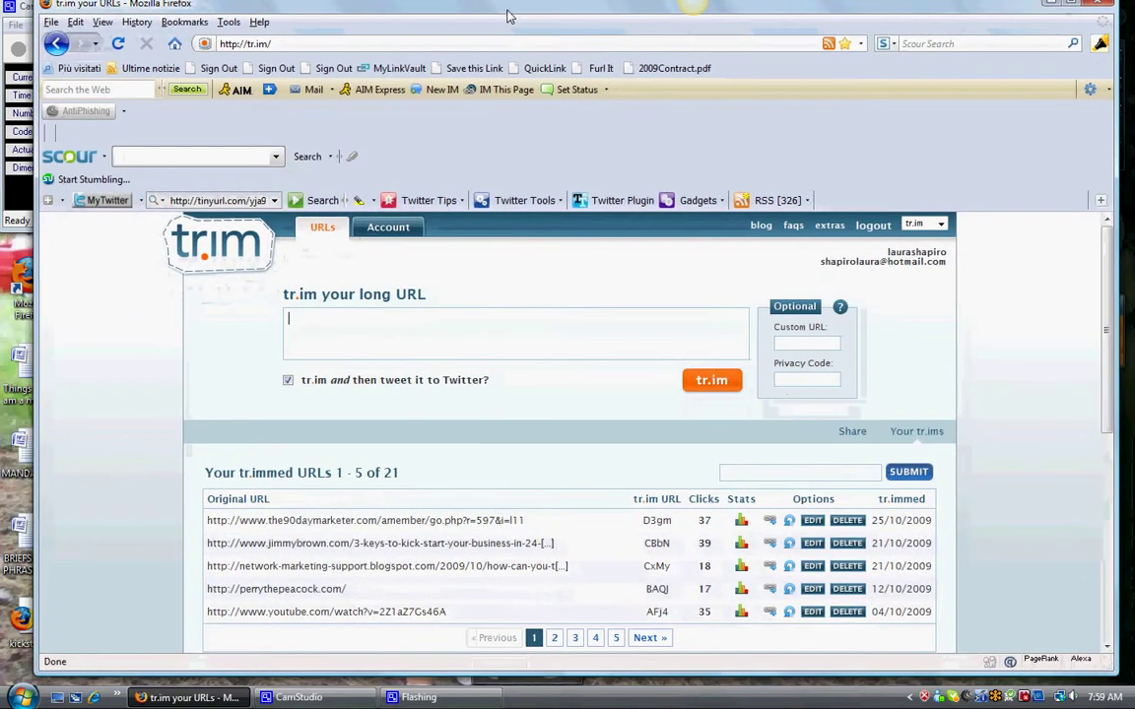
left_click(351, 326)
key("ctrl+v")
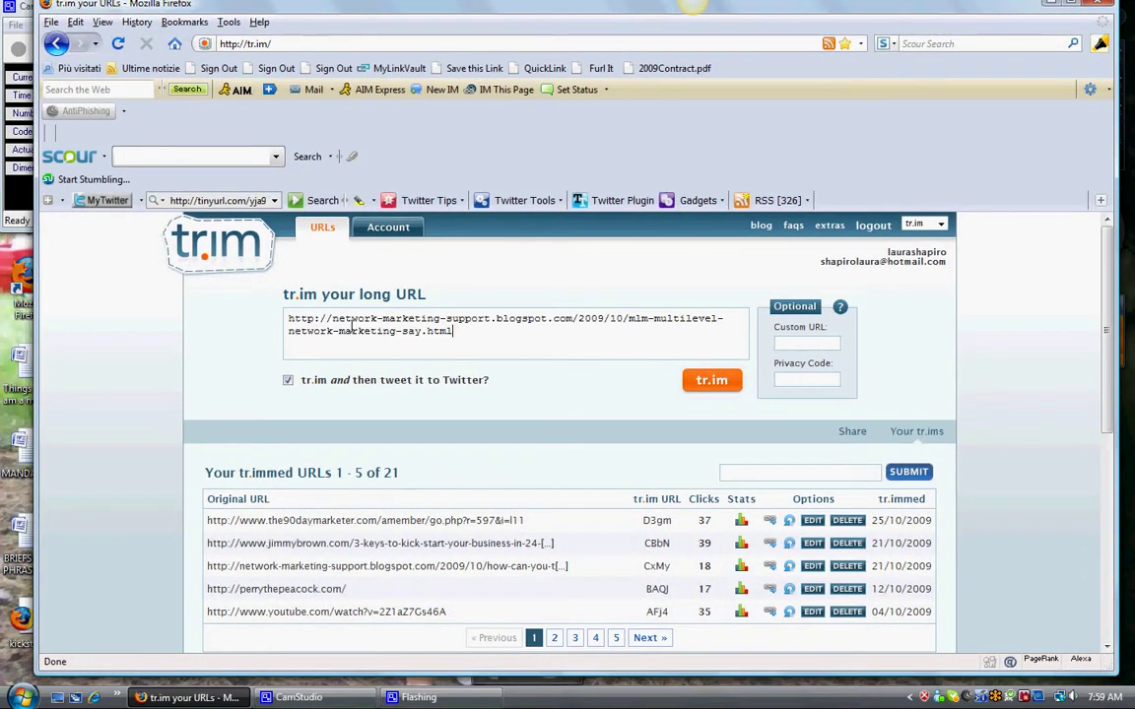
left_click(288, 381)
double_click(441, 12)
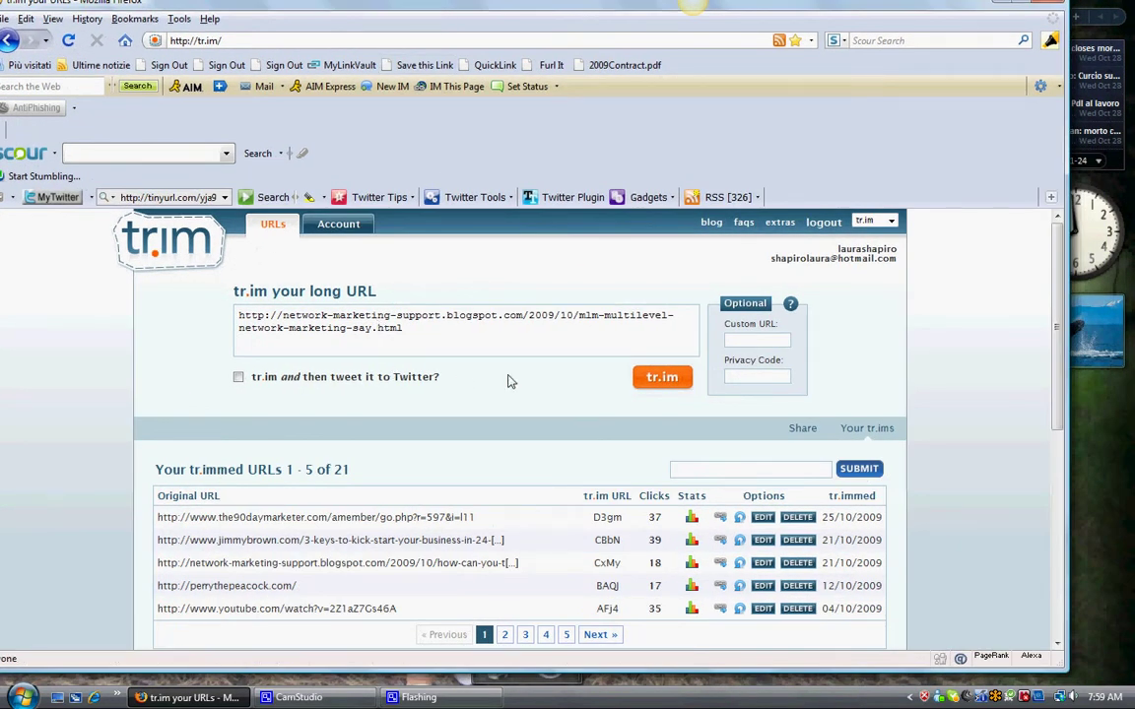
left_click(663, 382)
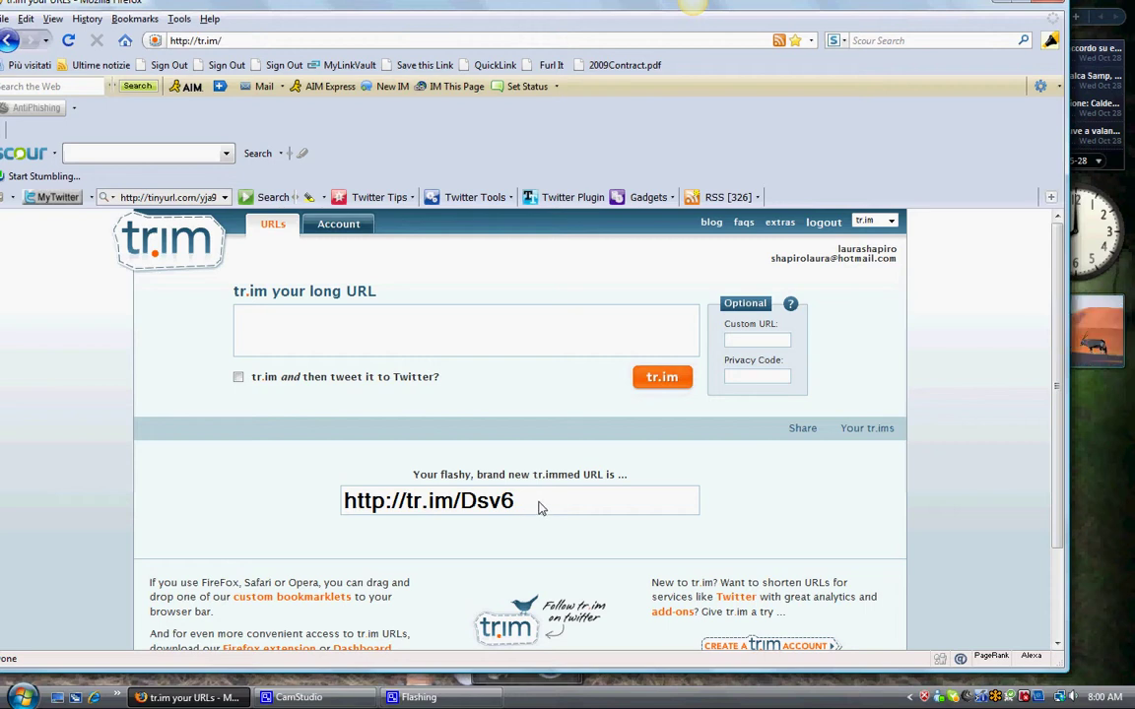
left_click_drag(539, 508, 324, 507)
key("ctrl+c")
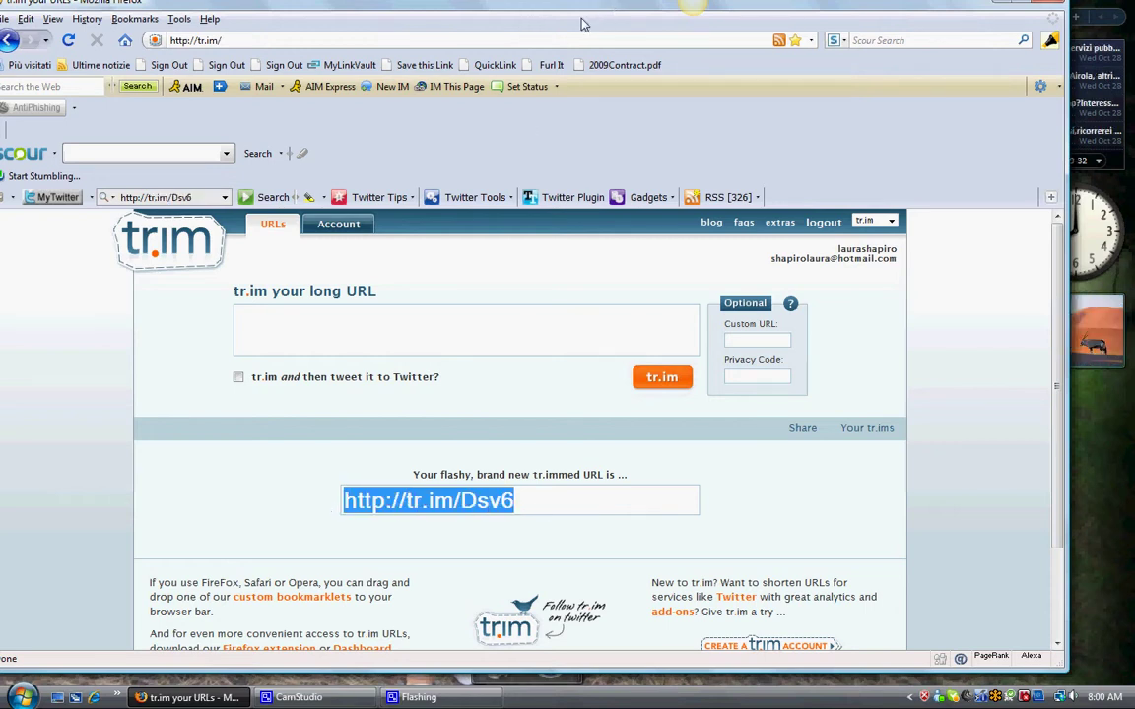
left_click(547, 42)
type("twitter")
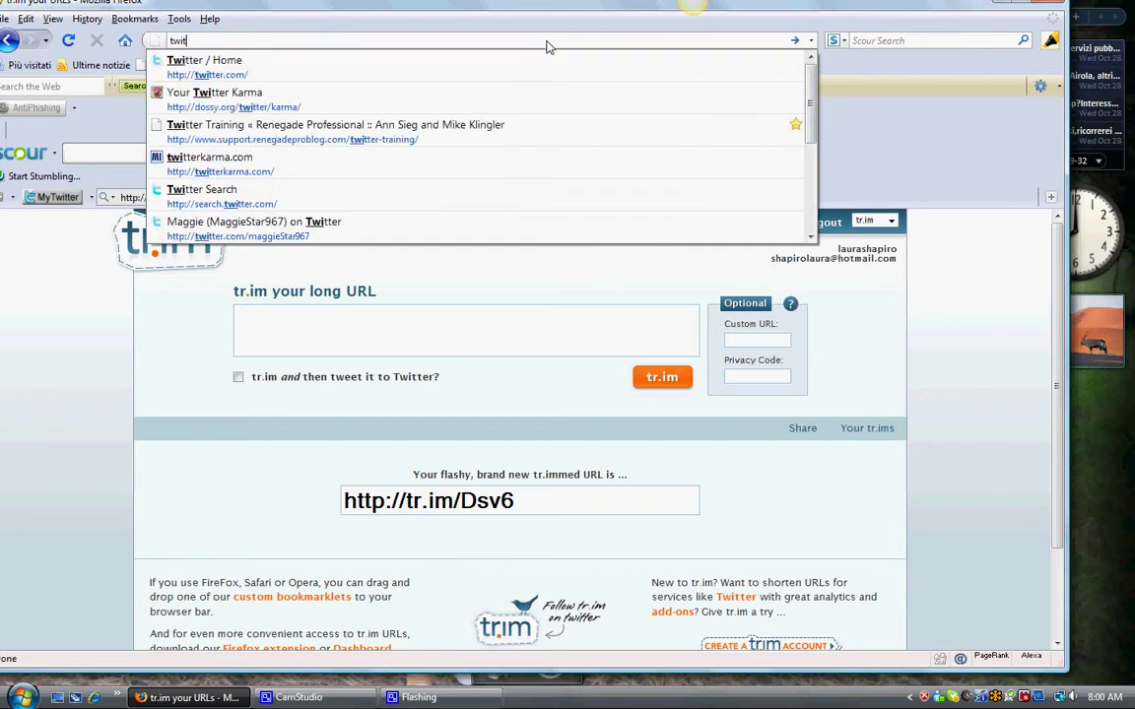
left_click(555, 69)
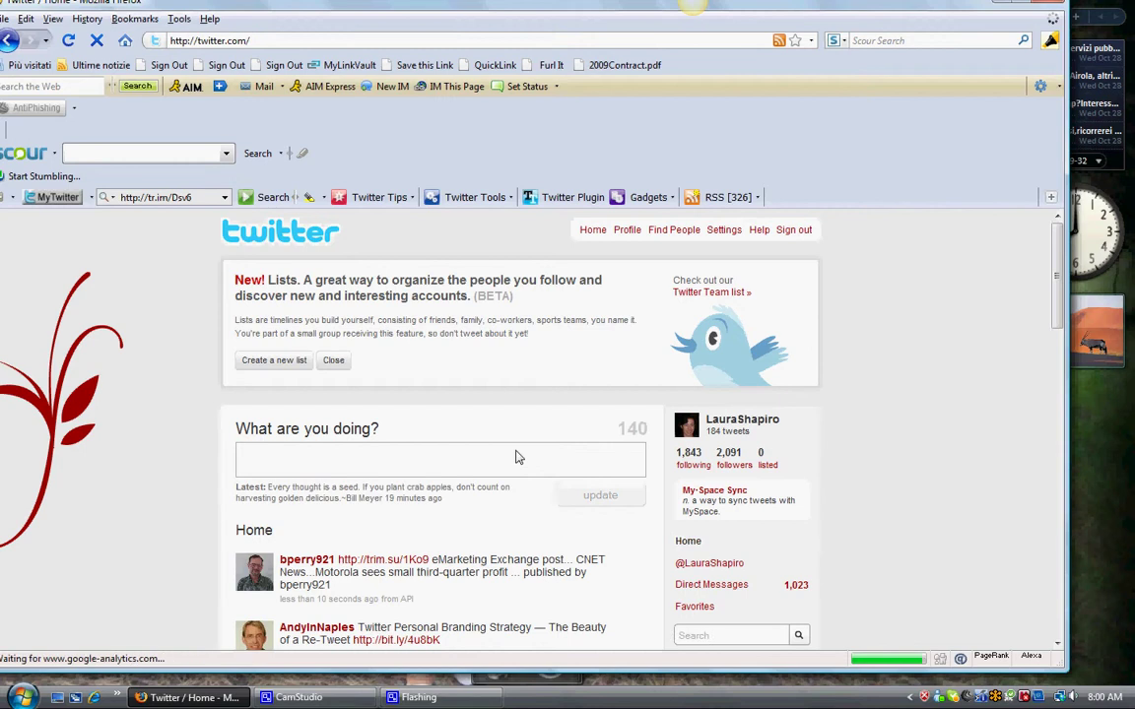
Draft the tweet "Wondering what the differences are between MLM, multi level marketing and nework marketing. . .Find out here!" followed by the copied tr.im link
type("Wo")
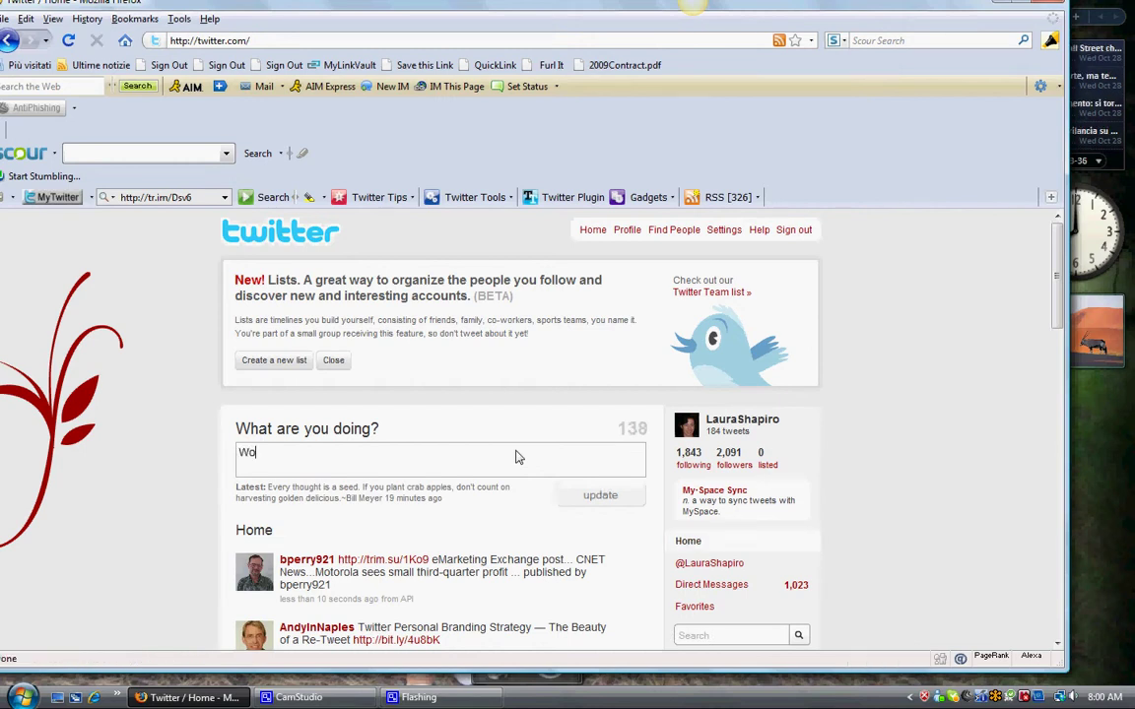
type("ndering what the")
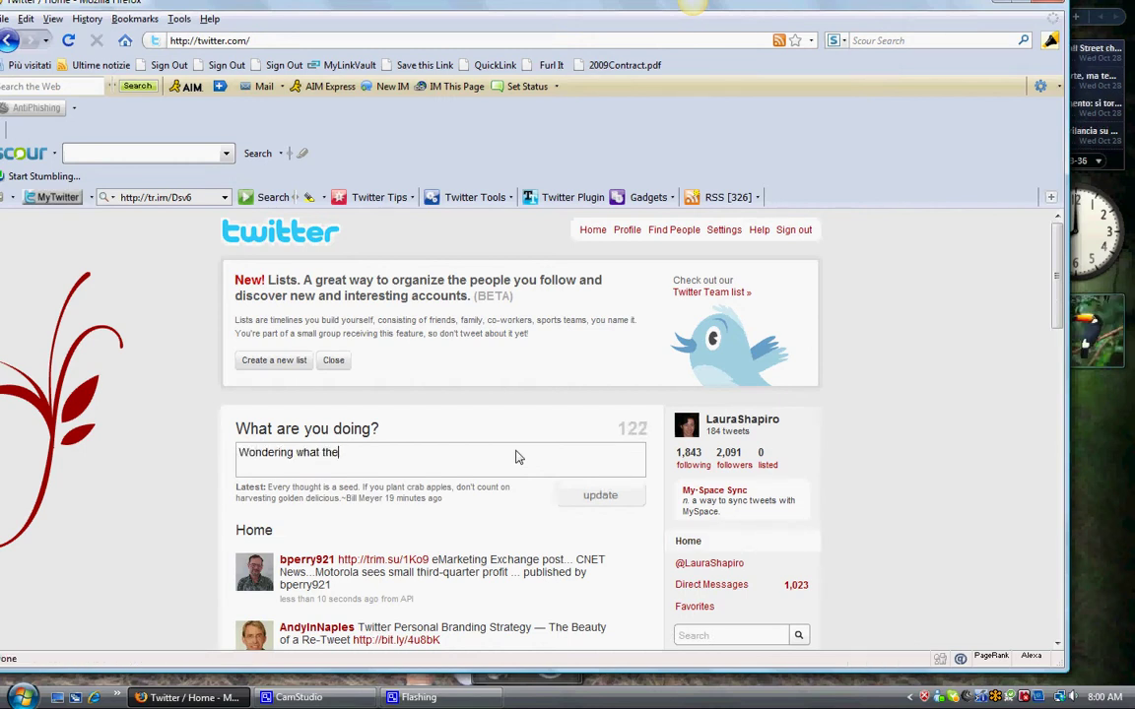
type(" differences")
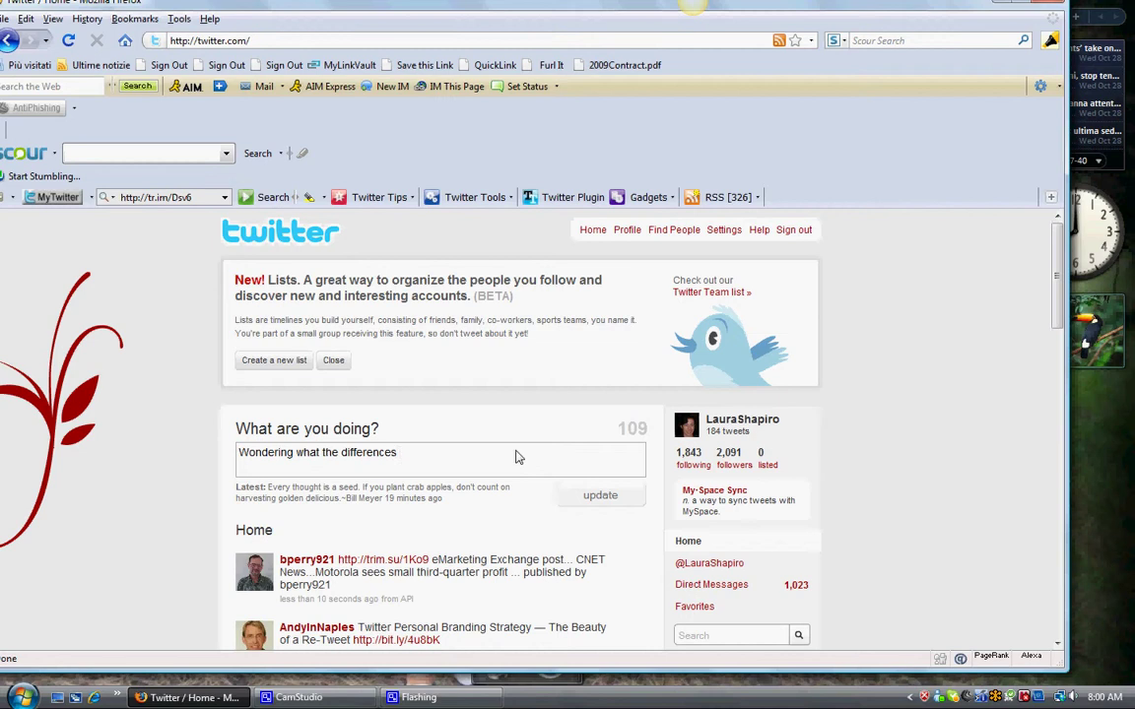
type("are between MLM , ")
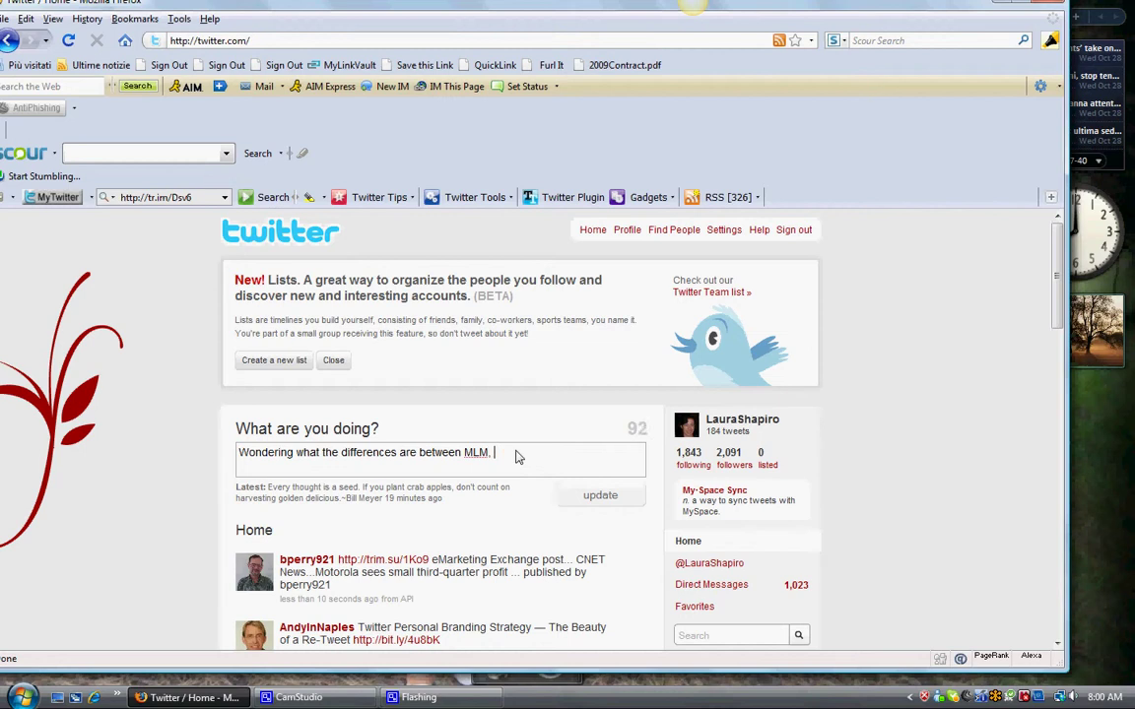
type("multi-level marketing and ")
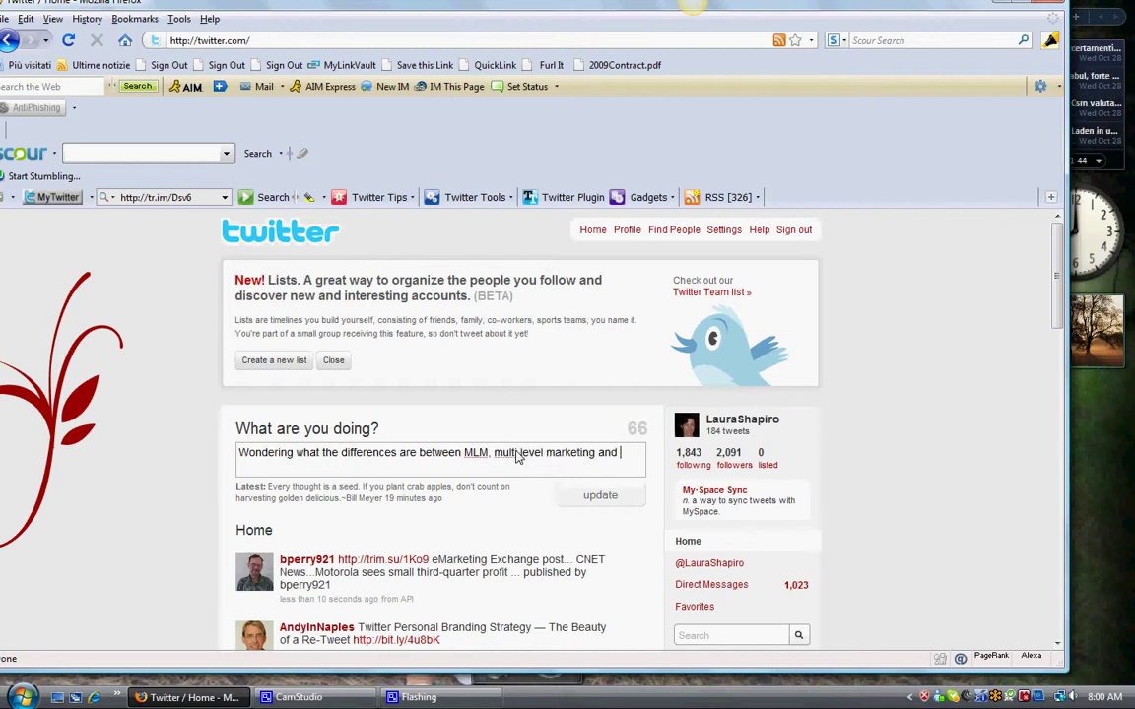
type("newrrk marketing. . .Fi")
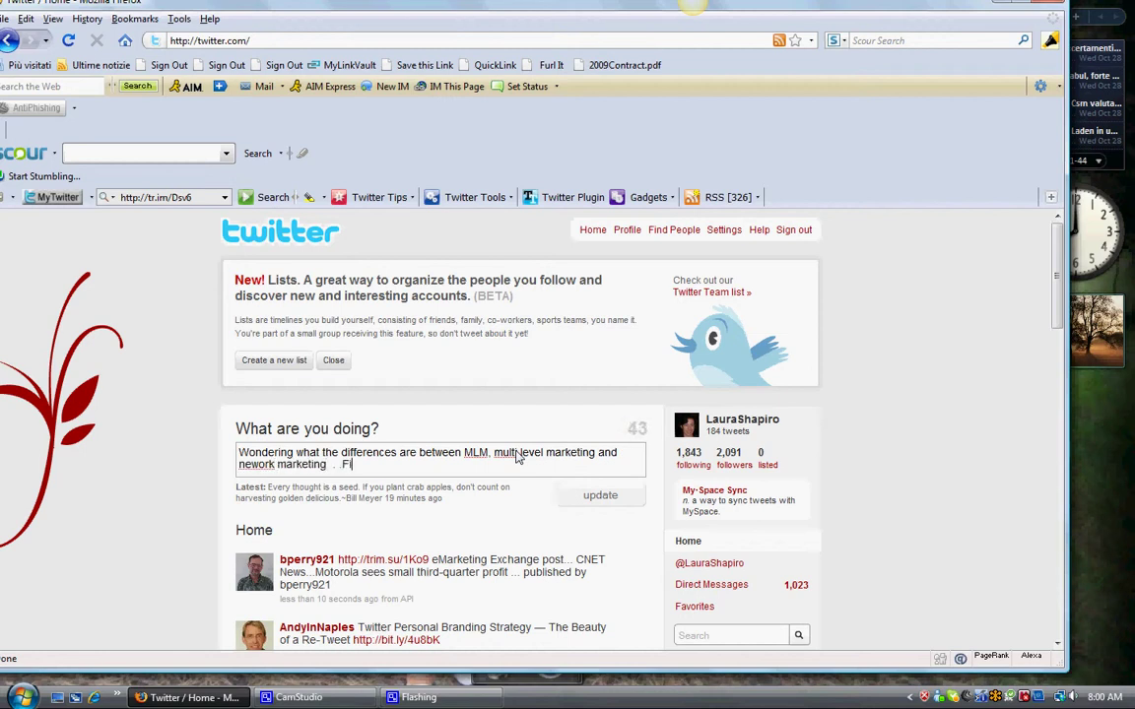
type("nd out here")
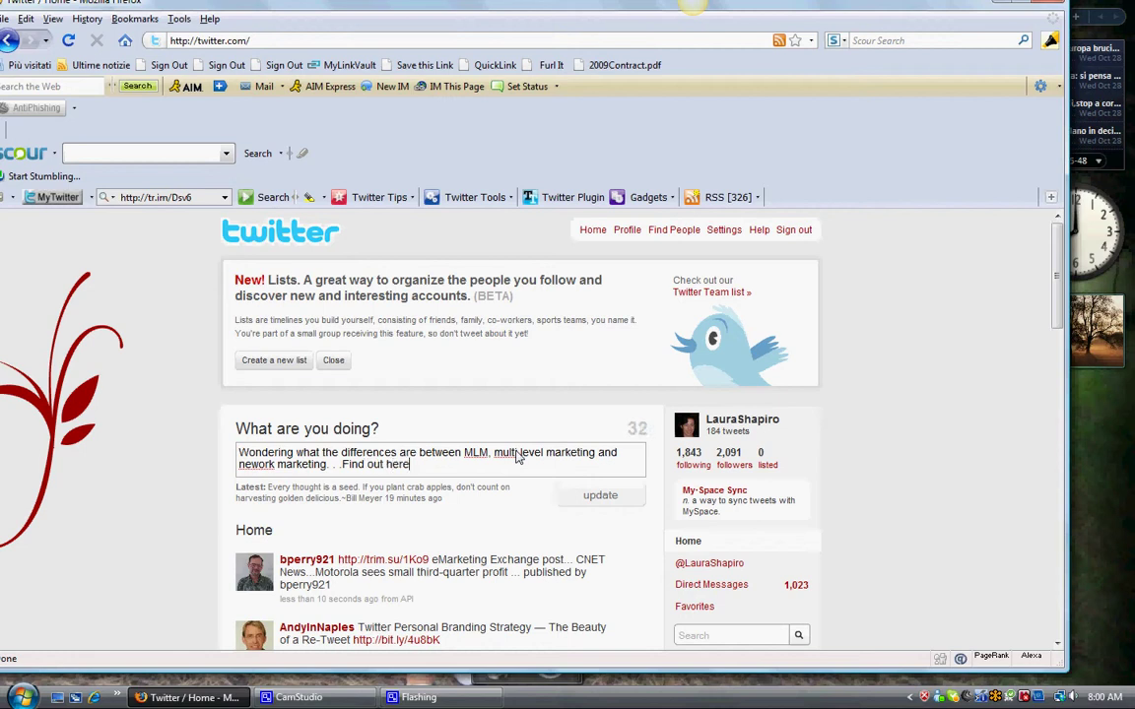
type("!")
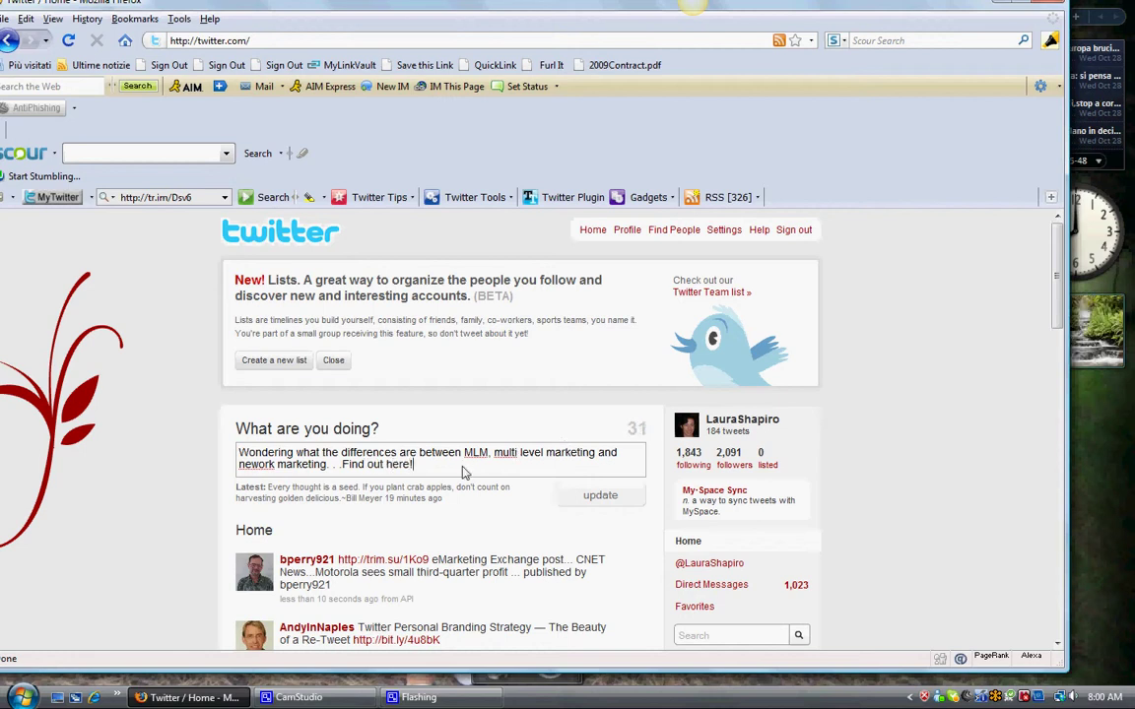
key("ctrl+v")
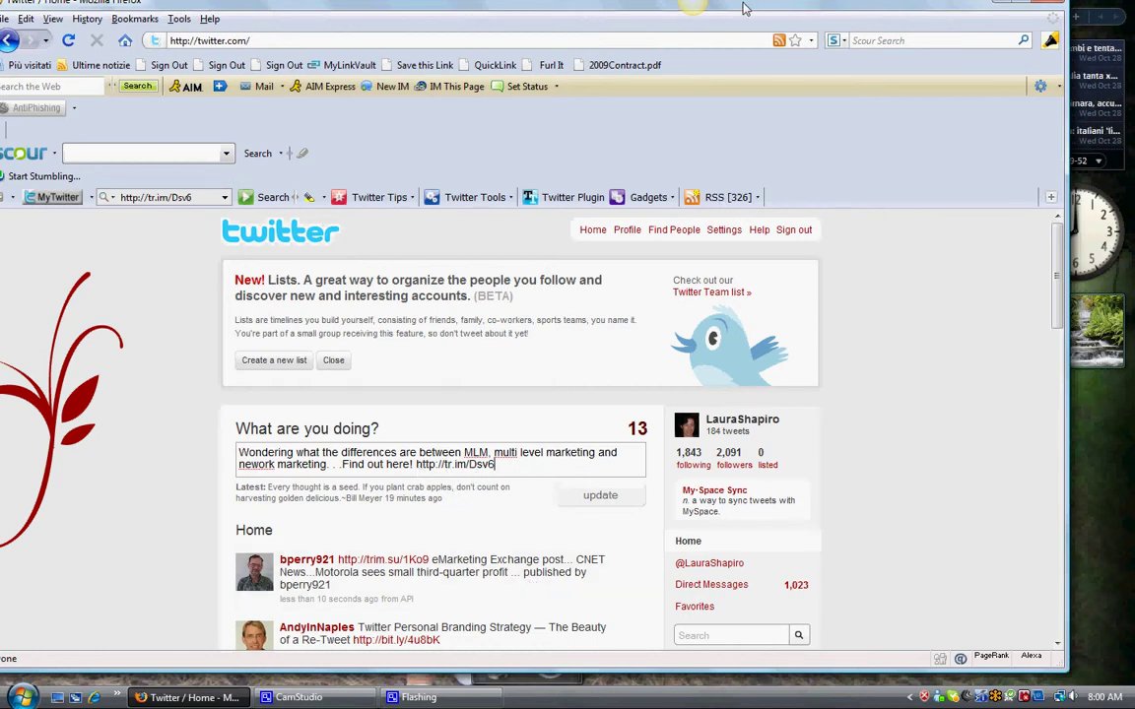
Leave the Twitter page and load the tr.im site again in the same browser window
left_click_drag(744, 8, 728, 277)
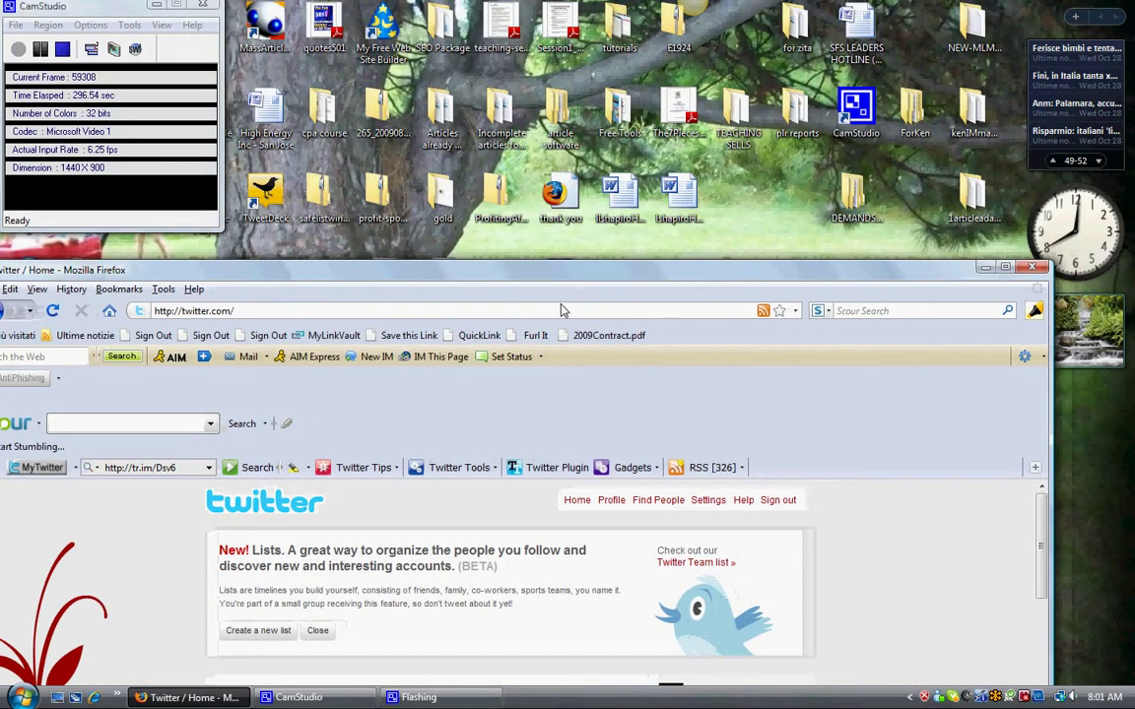
left_click(561, 310)
type("tri")
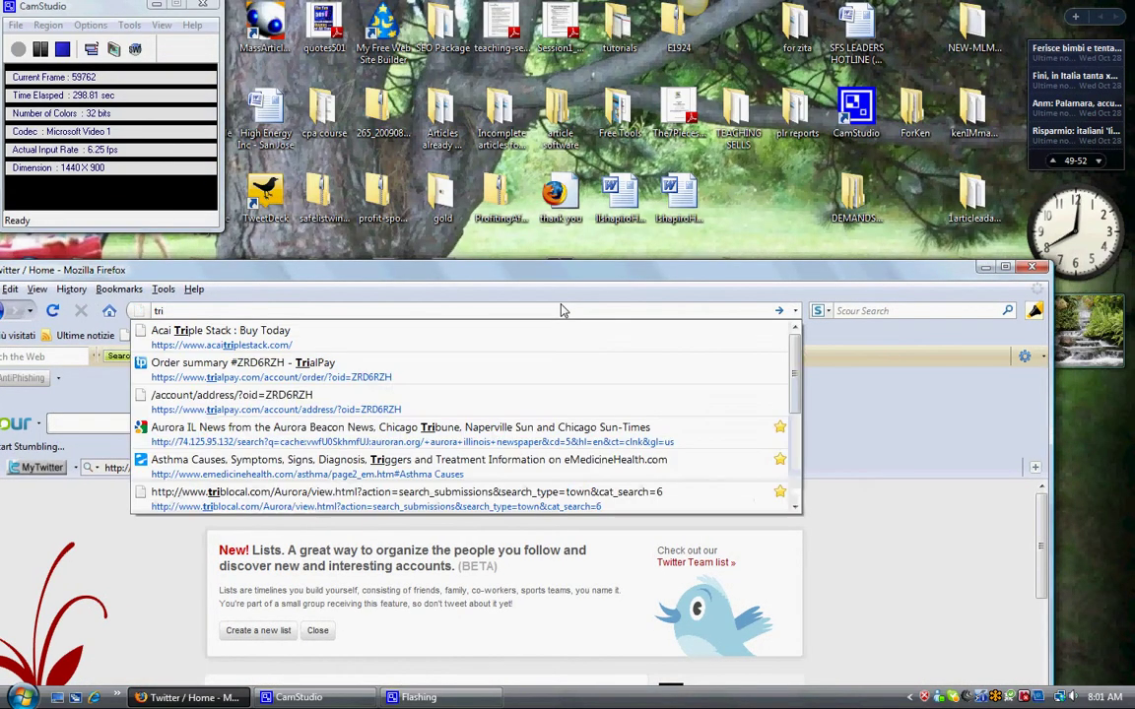
key("BackSpace")
key("Down")
key("Return")
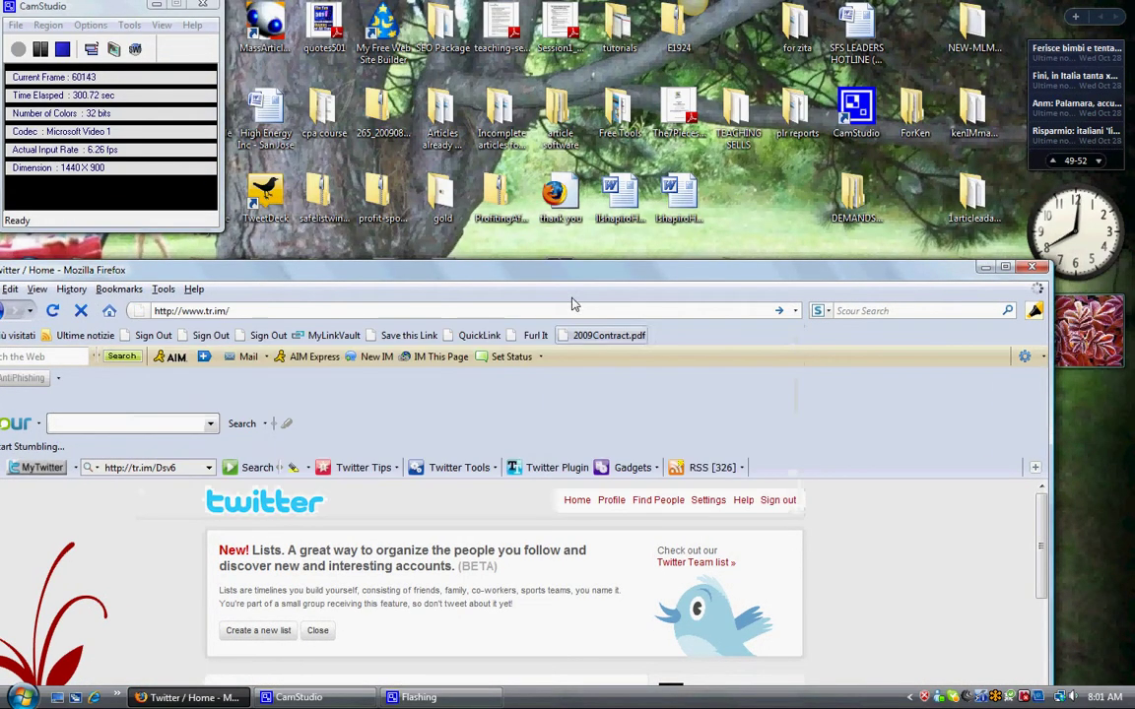
left_click_drag(592, 271, 621, 9)
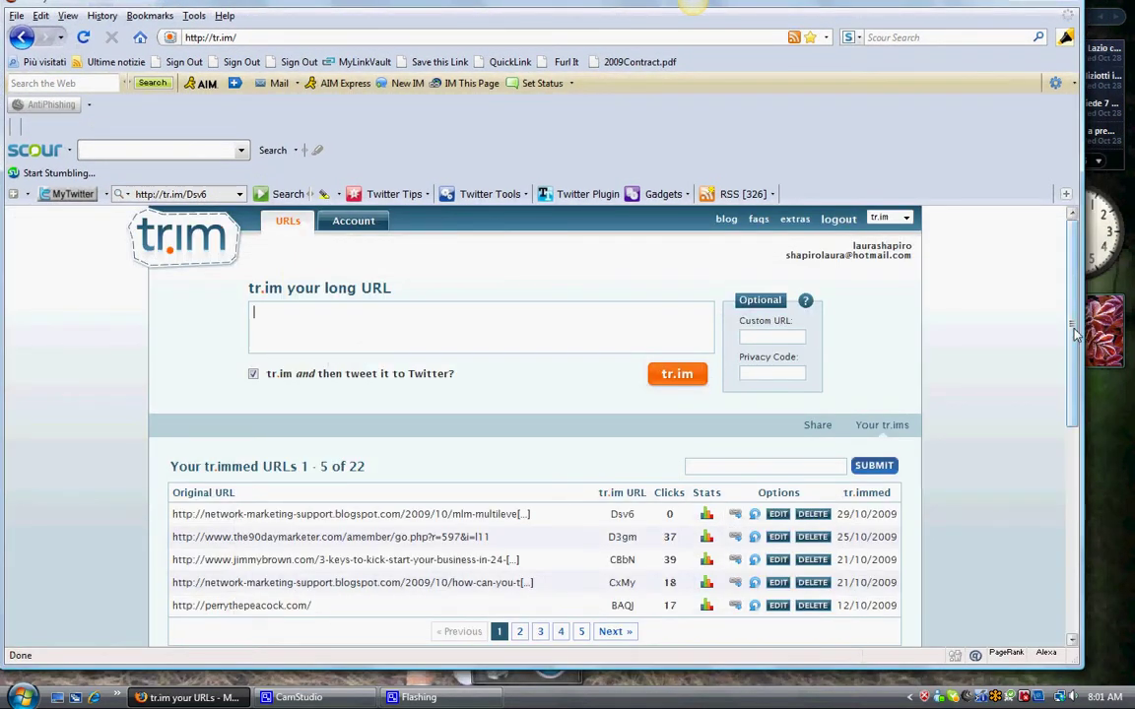
Examine the click counts and performance charts of the tr.immed URLs, going through list pages 1 to 5
left_click_drag(1074, 327, 299, 394)
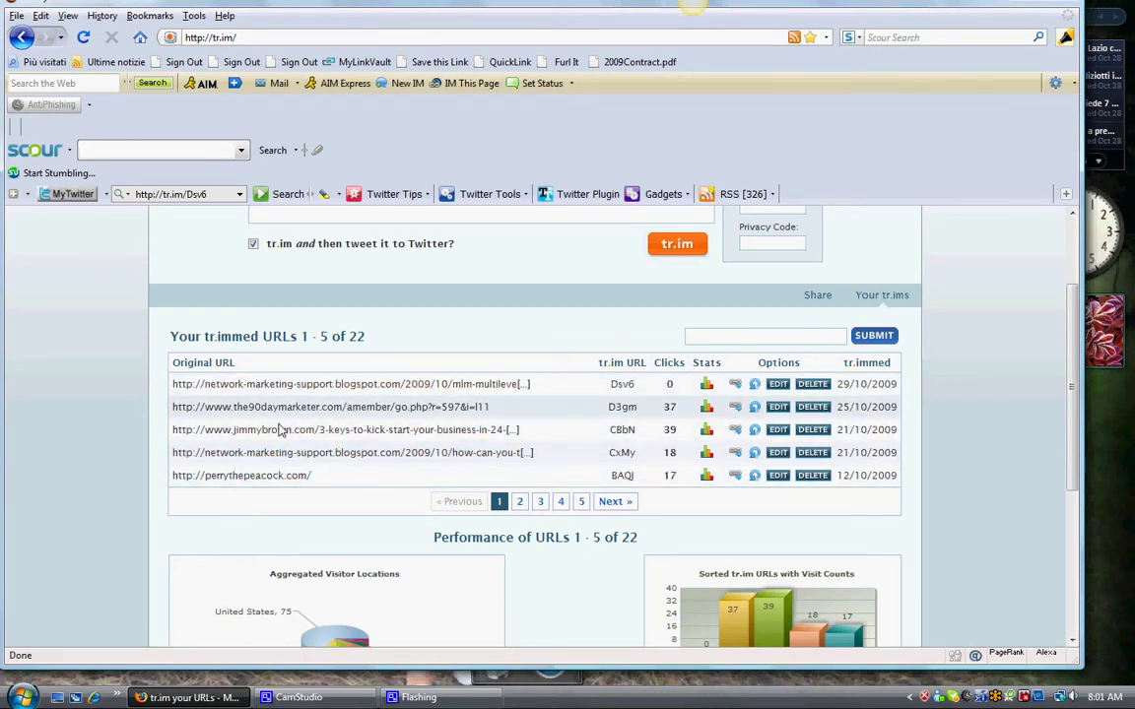
left_click(519, 503)
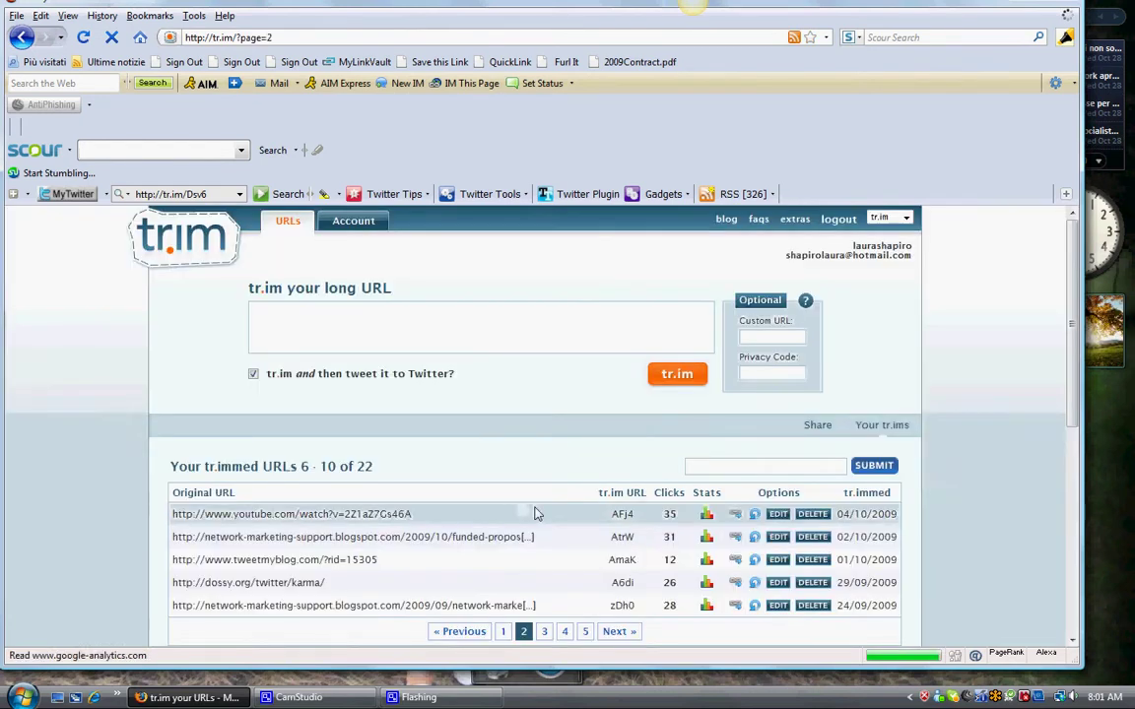
scroll(561, 422, "down", 3)
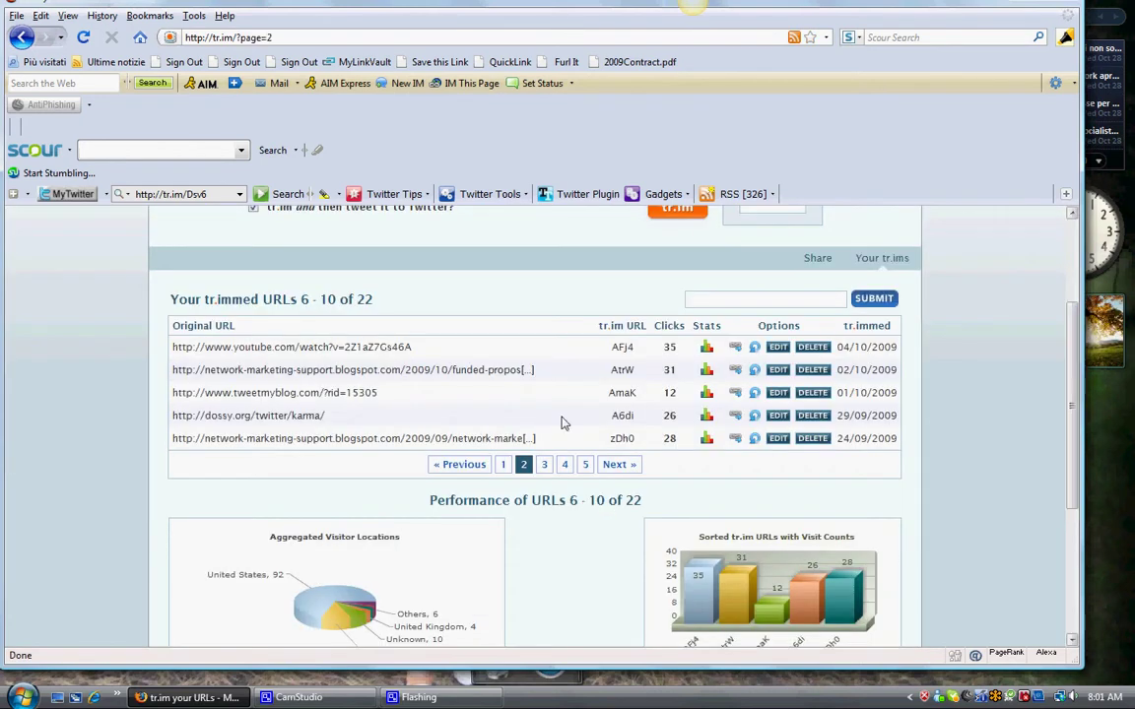
left_click(545, 464)
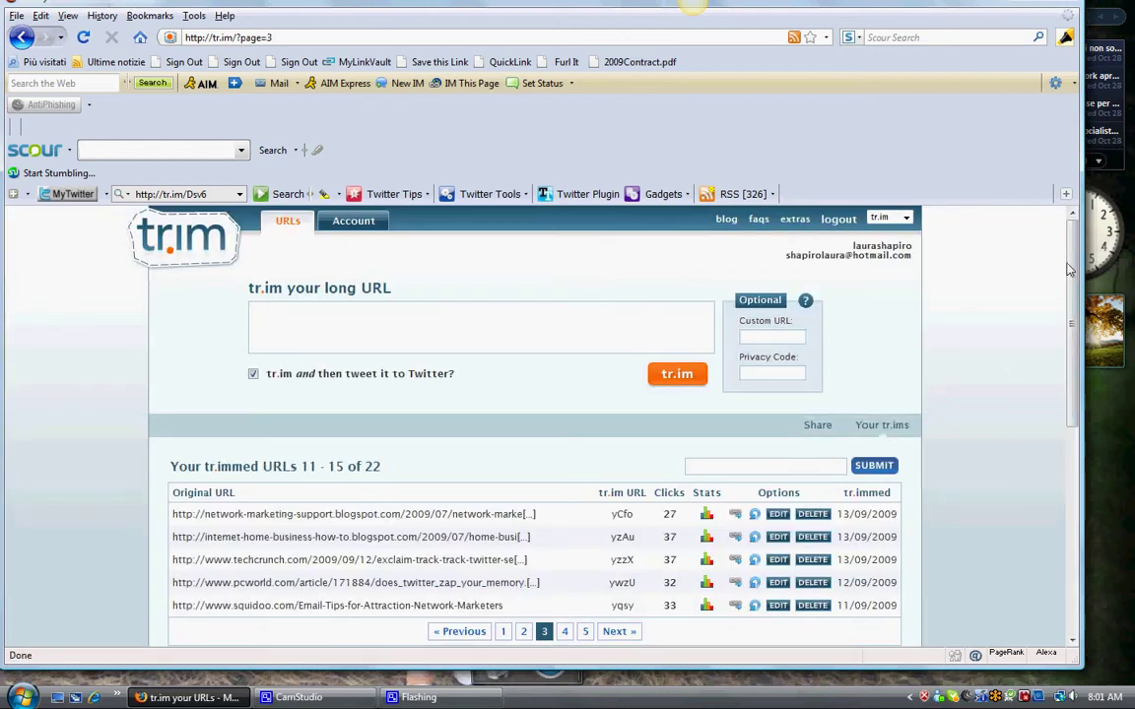
scroll(637, 465, "down", 2)
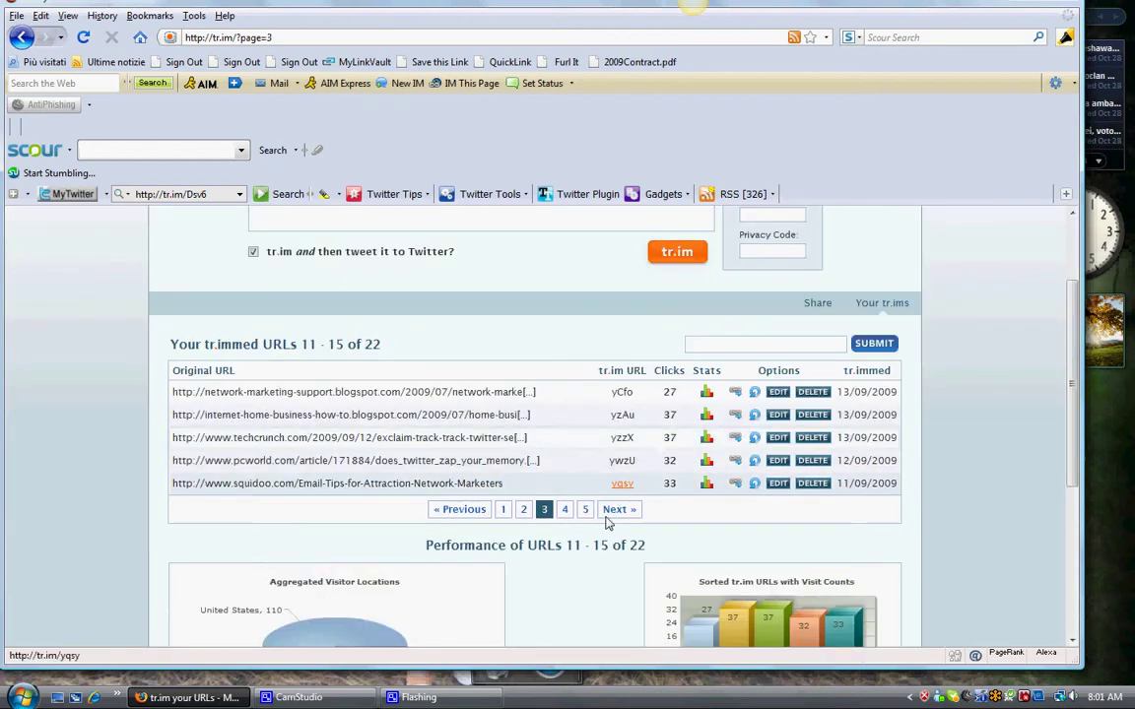
left_click(565, 511)
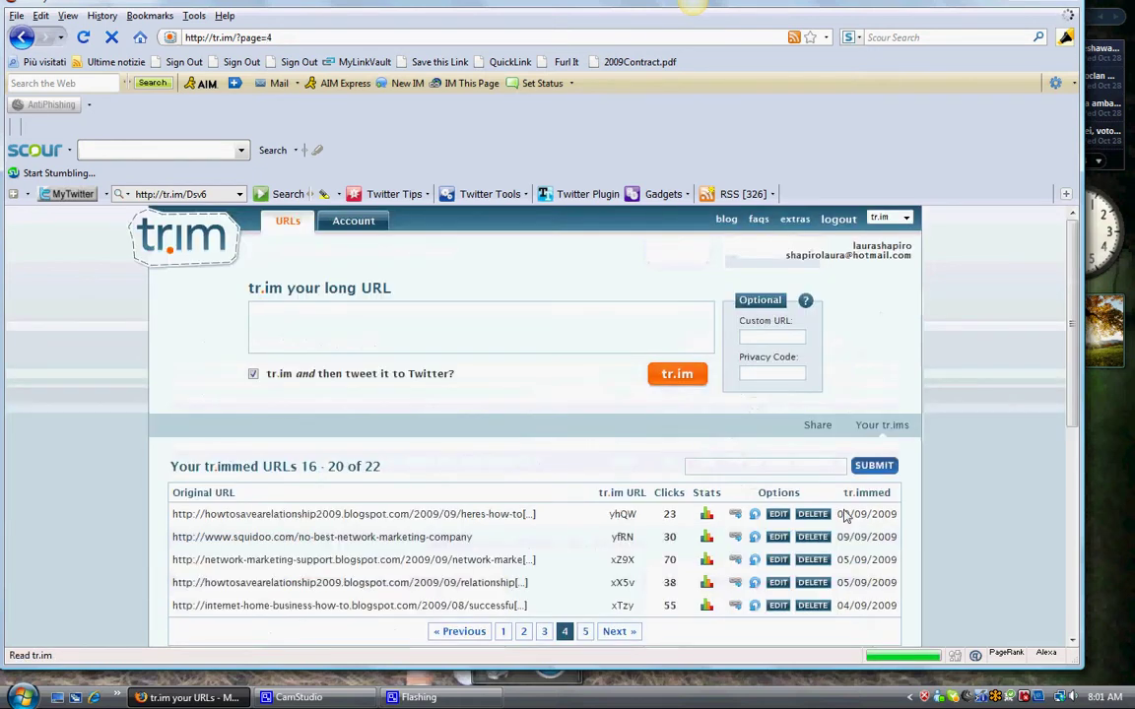
left_click_drag(1072, 276, 1054, 383)
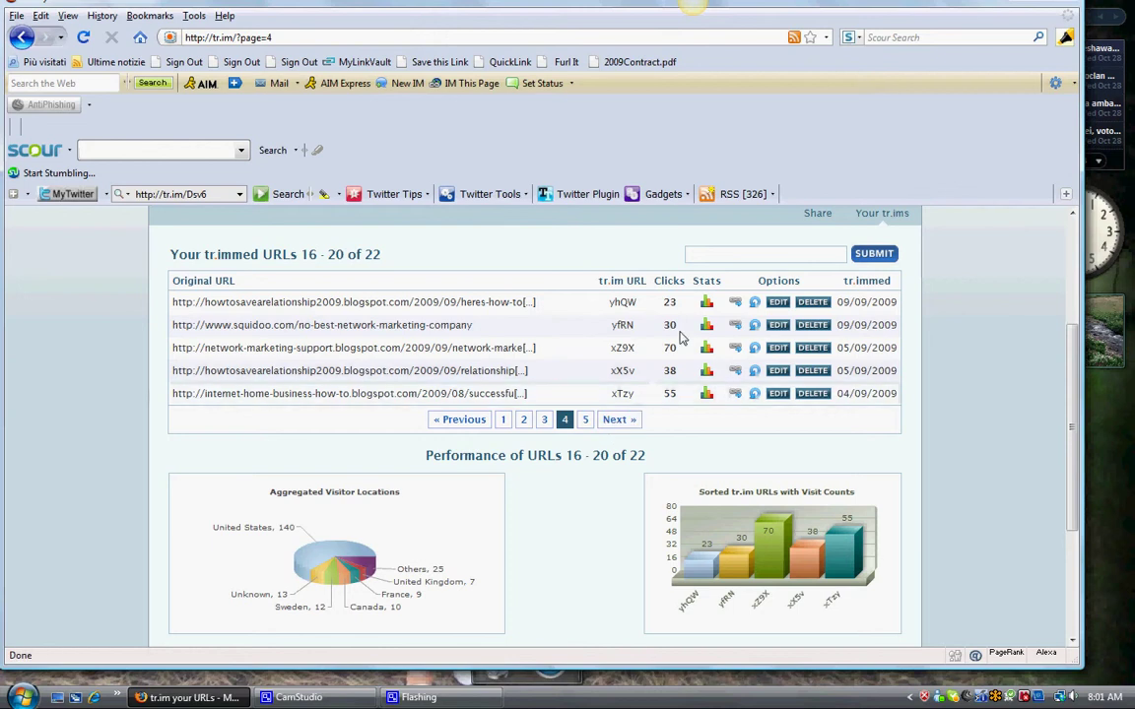
left_click(585, 420)
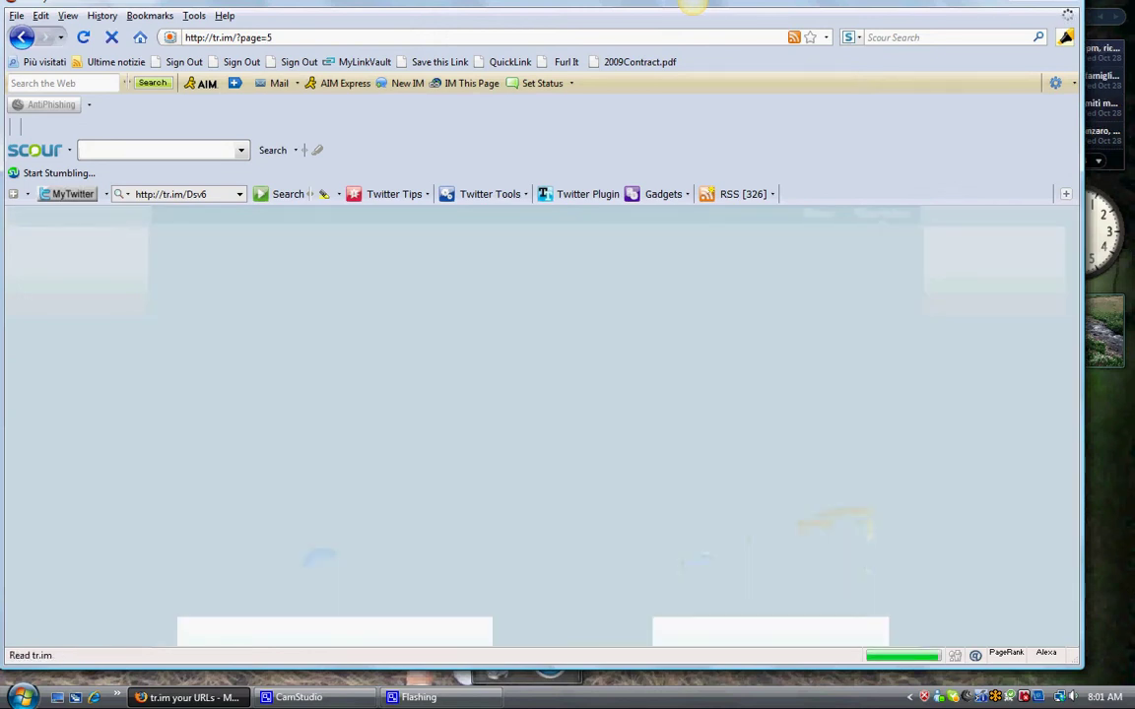